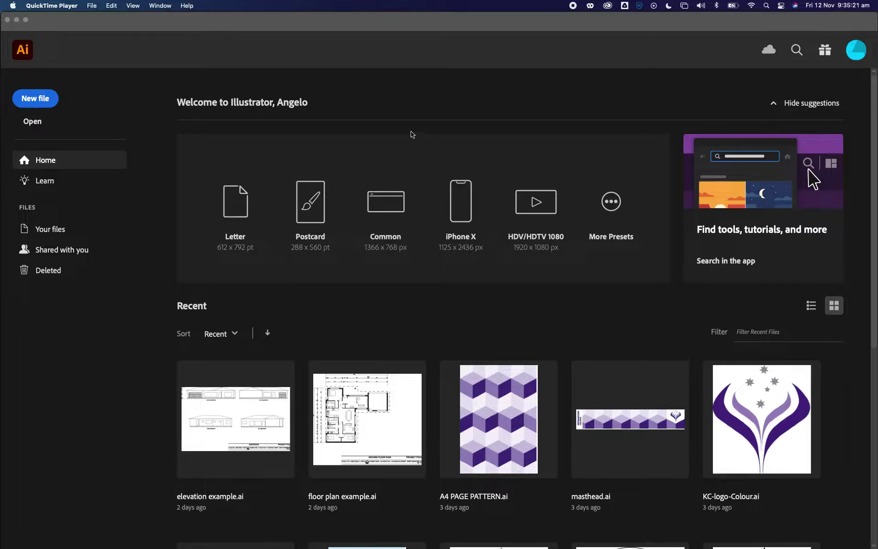
Step: Bring the Illustrator window in front of the screen recorder
{"action": "left_click", "coordinate": [327, 29]}
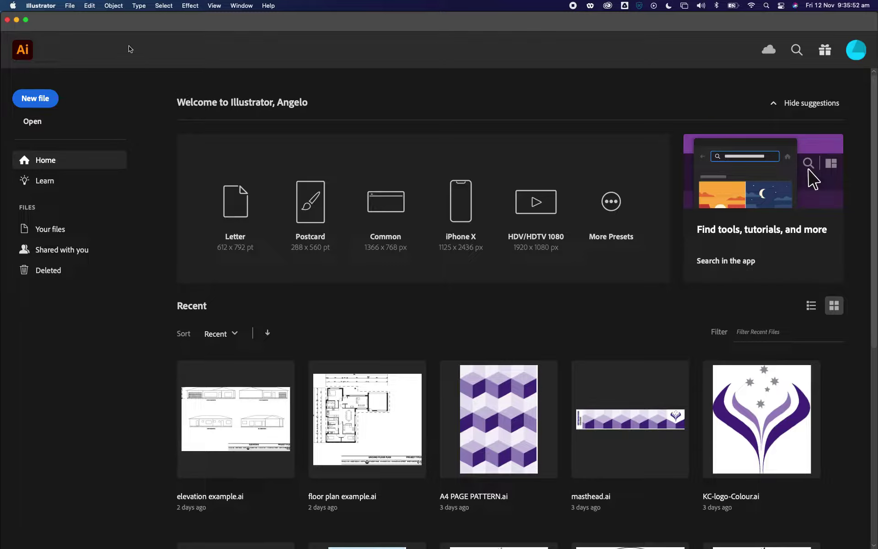
Step: Start a new document and choose the A3 blank print preset
{"action": "left_click", "coordinate": [69, 5]}
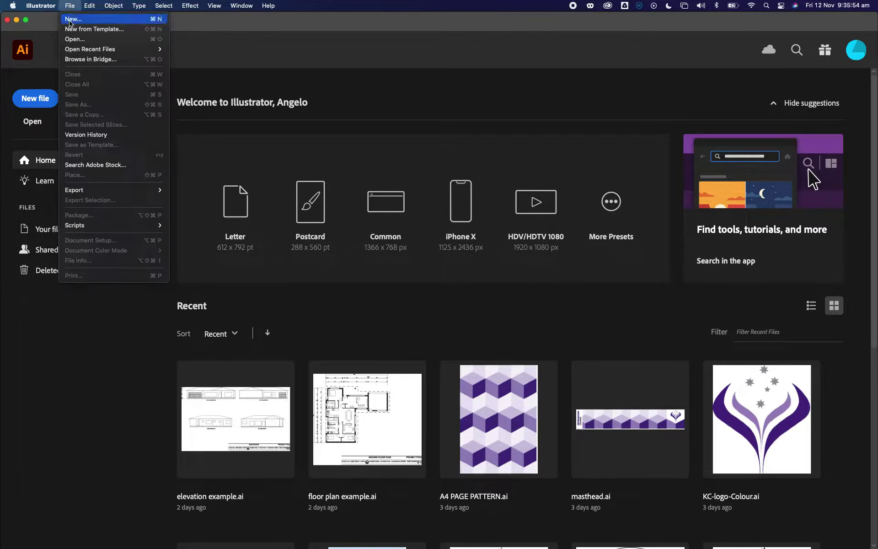
{"action": "left_click", "coordinate": [71, 19]}
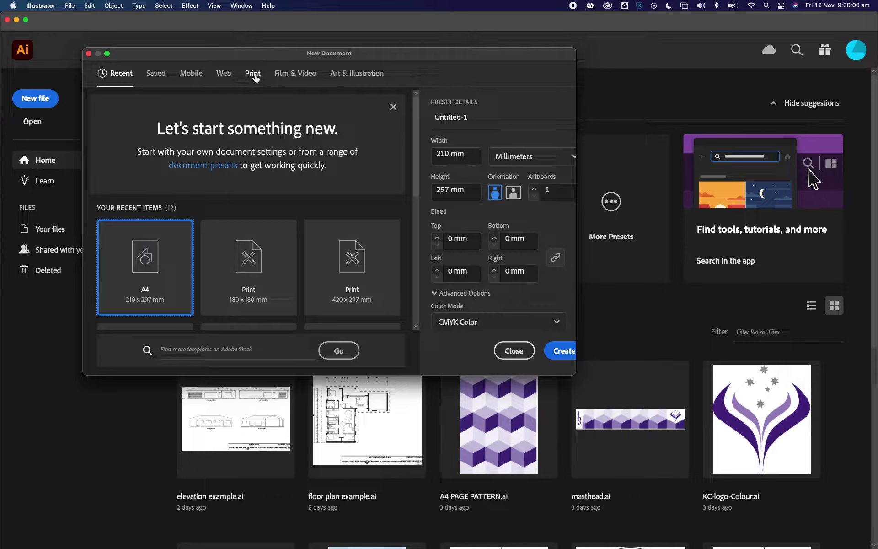
{"action": "left_click", "coordinate": [254, 76]}
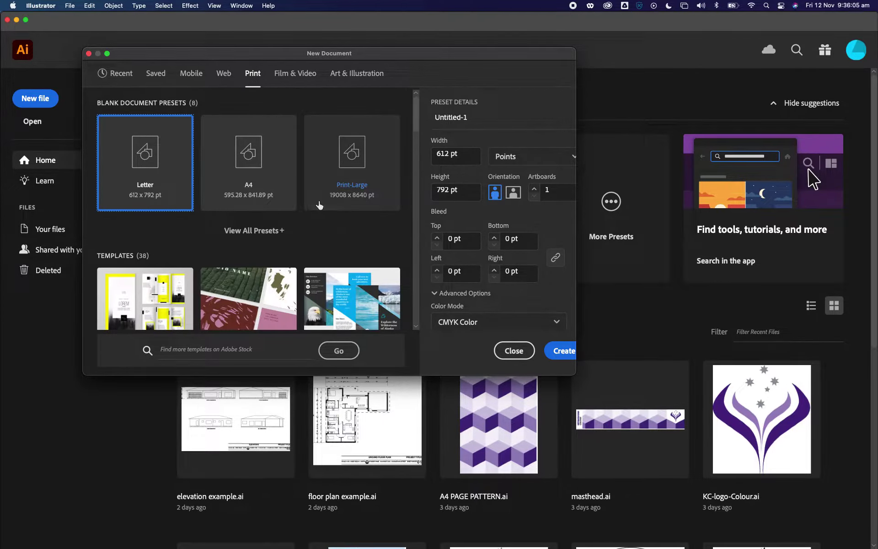
{"action": "left_click", "coordinate": [265, 231]}
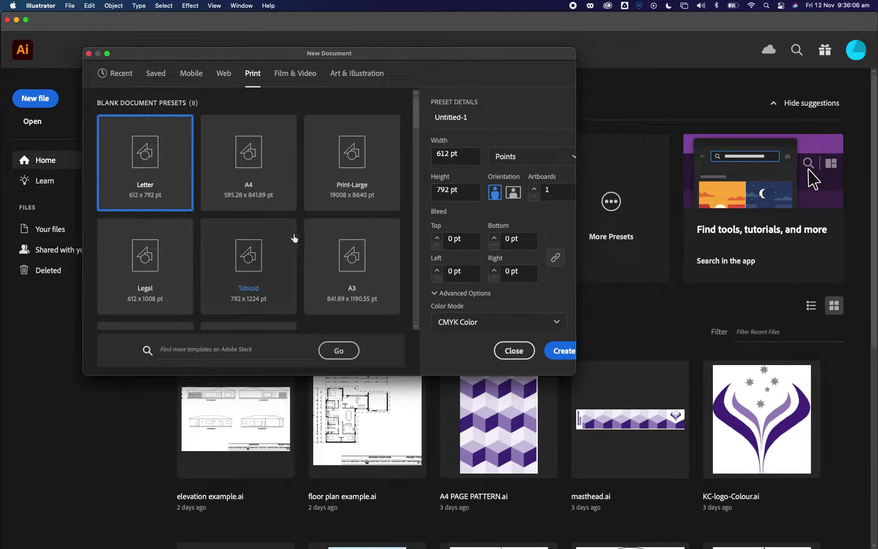
{"action": "scroll", "coordinate": [294, 237], "scroll_direction": "down", "scroll_amount": 5}
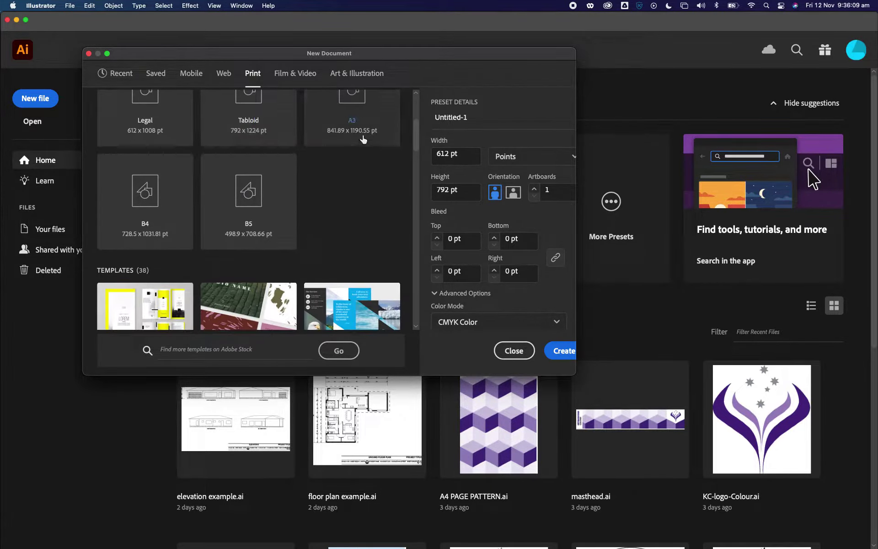
{"action": "left_click", "coordinate": [362, 136]}
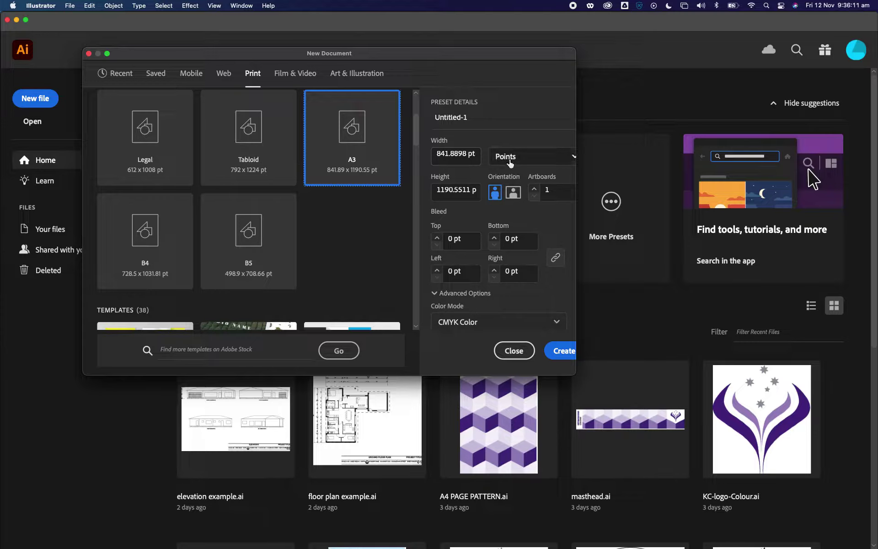
Step: Set units to Millimeters and landscape orientation, then create the 420 × 297 mm document
{"action": "left_click", "coordinate": [515, 157]}
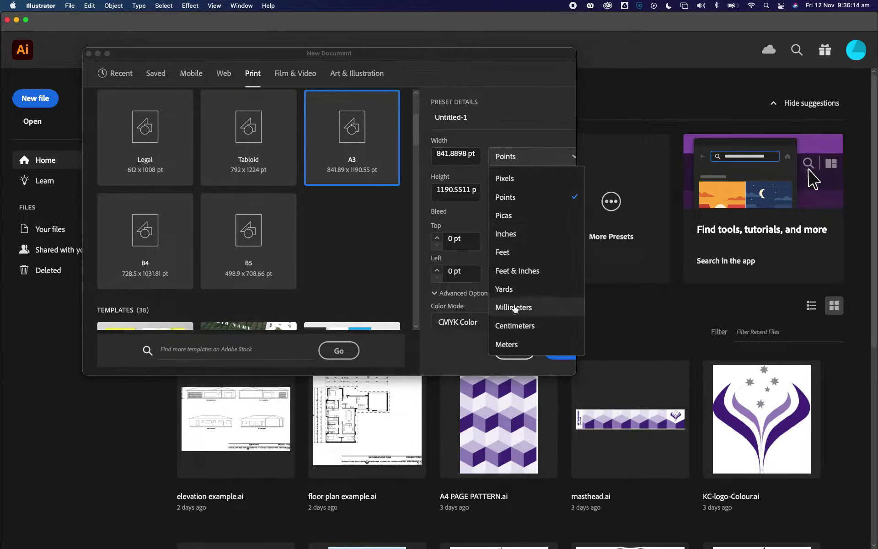
{"action": "left_click", "coordinate": [514, 307]}
{"action": "left_click_drag", "start_coordinate": [579, 214], "coordinate": [634, 214]}
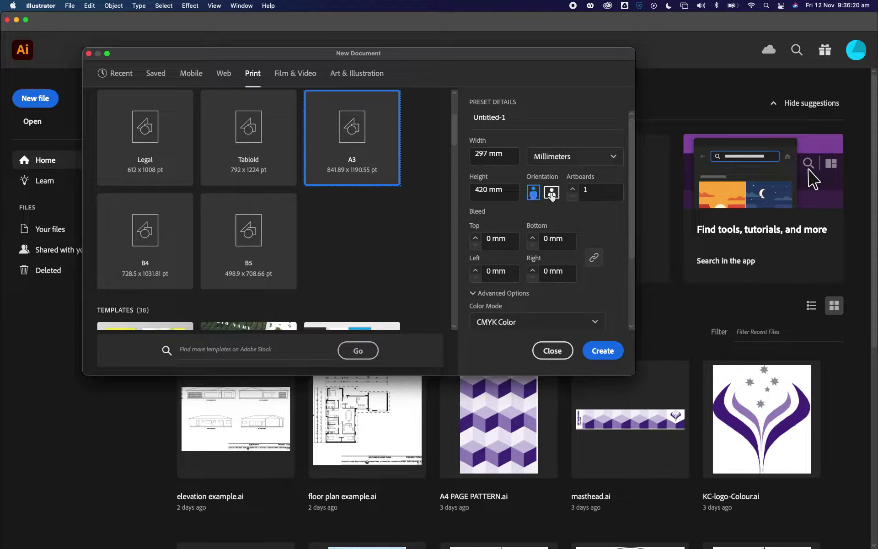
{"action": "left_click", "coordinate": [551, 192]}
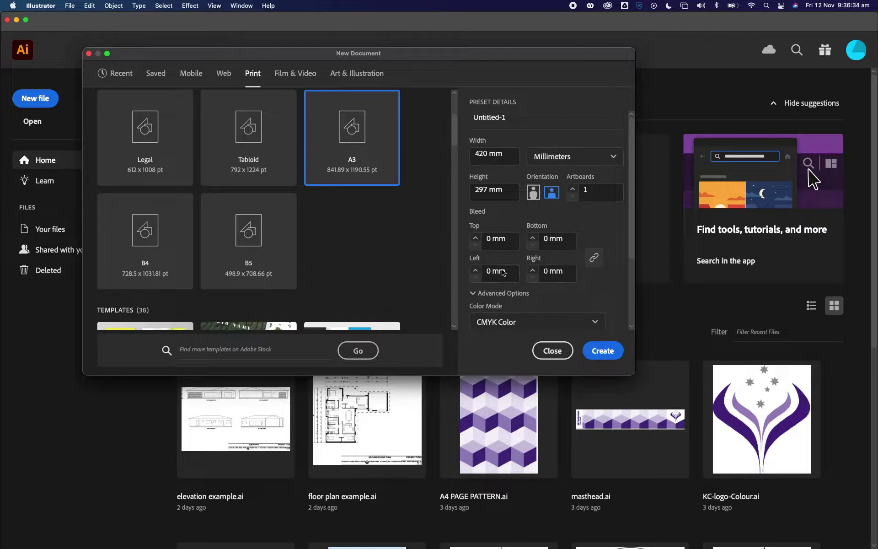
{"action": "scroll", "coordinate": [502, 273], "scroll_direction": "down", "scroll_amount": 5}
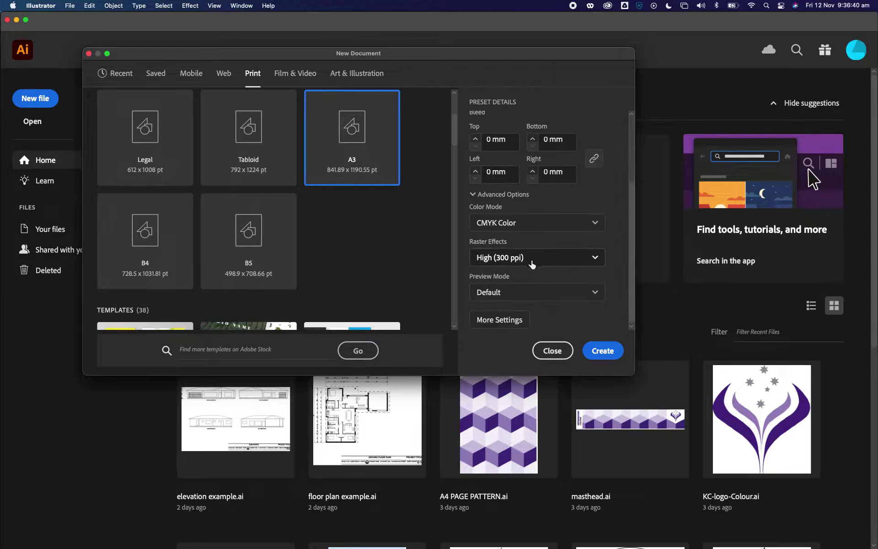
{"action": "scroll", "coordinate": [523, 221], "scroll_direction": "up", "scroll_amount": 5}
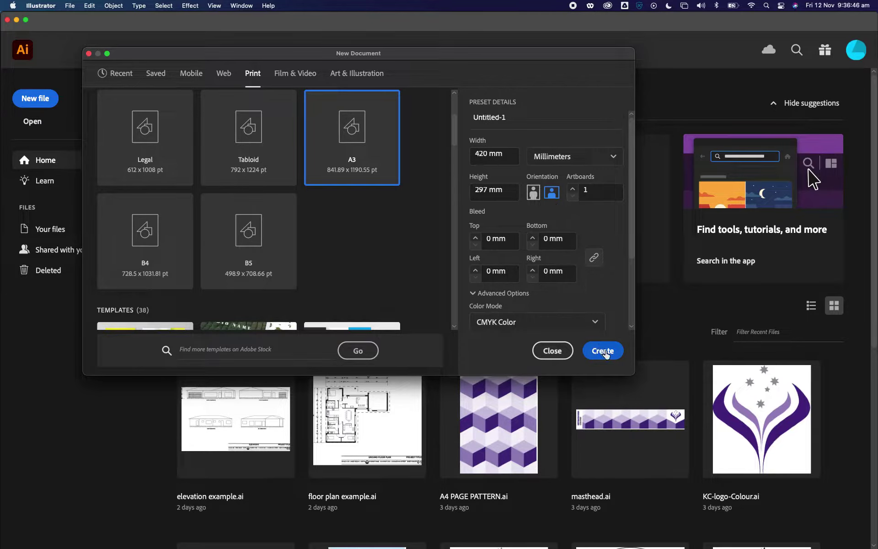
{"action": "left_click", "coordinate": [604, 352]}
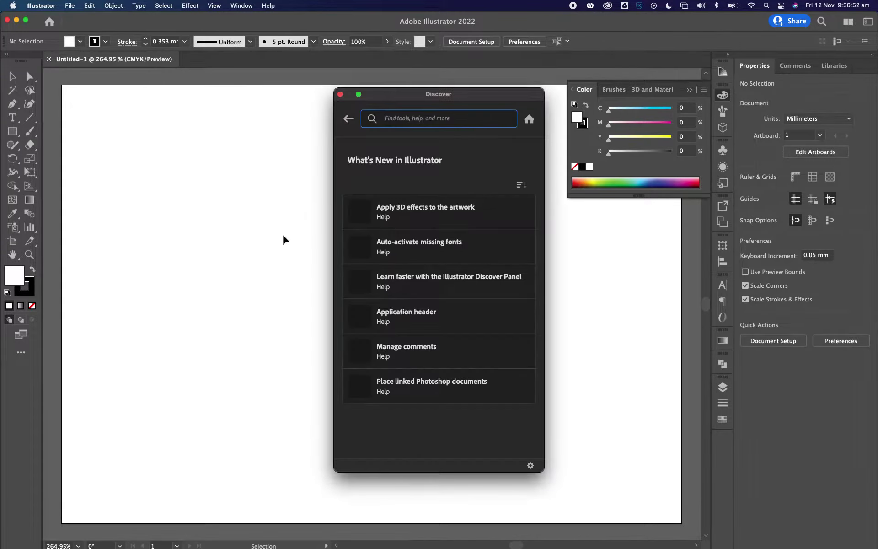
Step: Move aside and close the Discover window, and collapse the Color panel
{"action": "left_click_drag", "start_coordinate": [388, 95], "coordinate": [524, 121]}
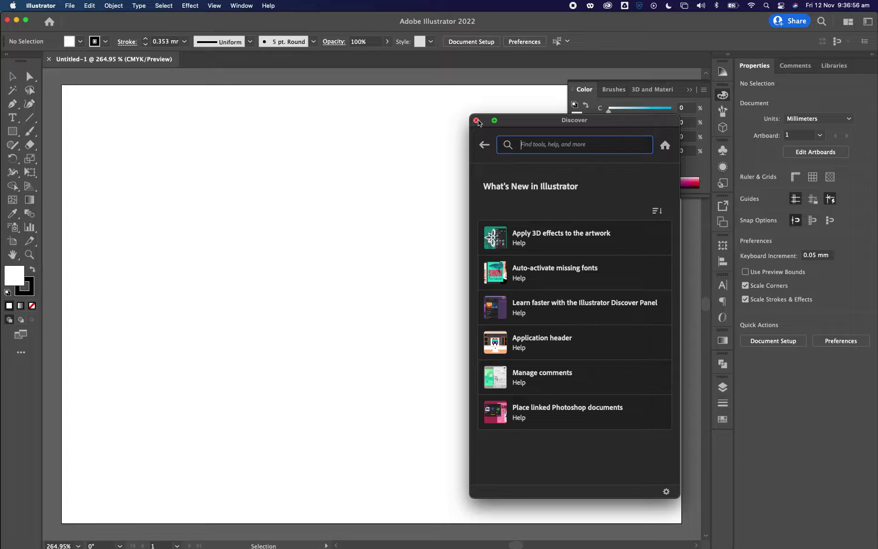
{"action": "left_click", "coordinate": [476, 120]}
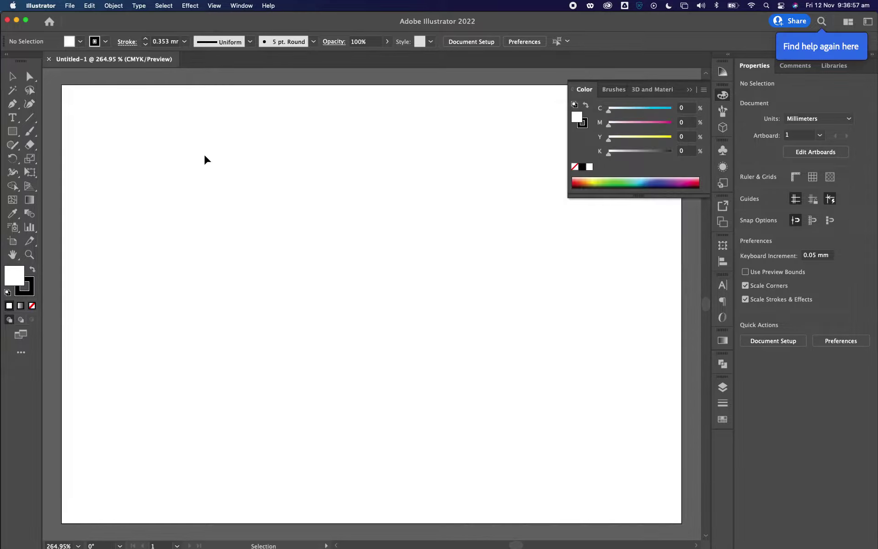
{"action": "left_click", "coordinate": [723, 94]}
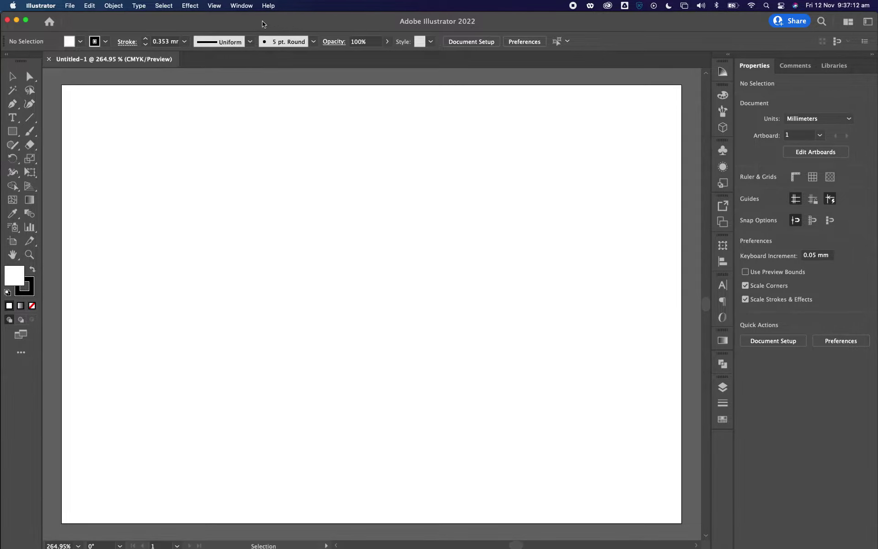
Step: Browse the Window > Workspace options and dismiss the menus without choosing anything
{"action": "left_click", "coordinate": [241, 6]}
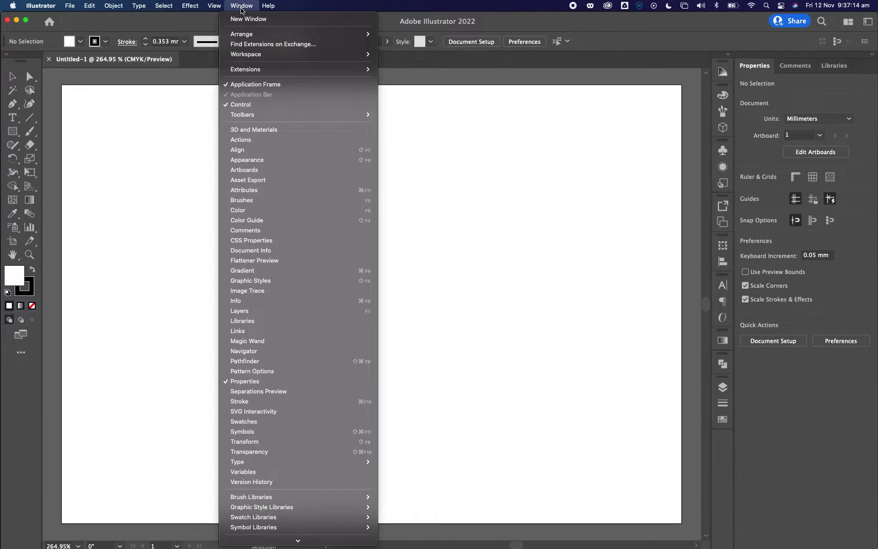
{"action": "mouse_move", "coordinate": [278, 56]}
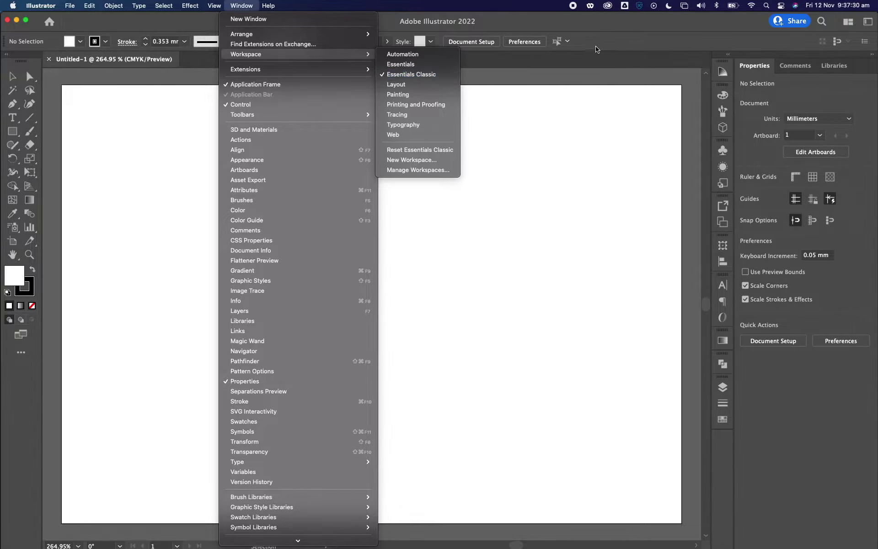
{"action": "left_click", "coordinate": [609, 40]}
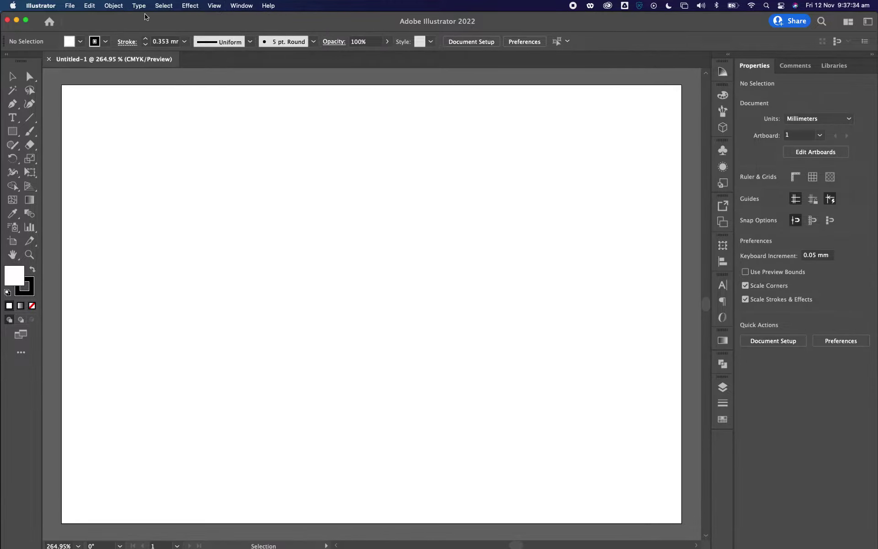
Step: Hide the guides with Cmd+; and show the document grid with Cmd+'
{"action": "left_click", "coordinate": [90, 6]}
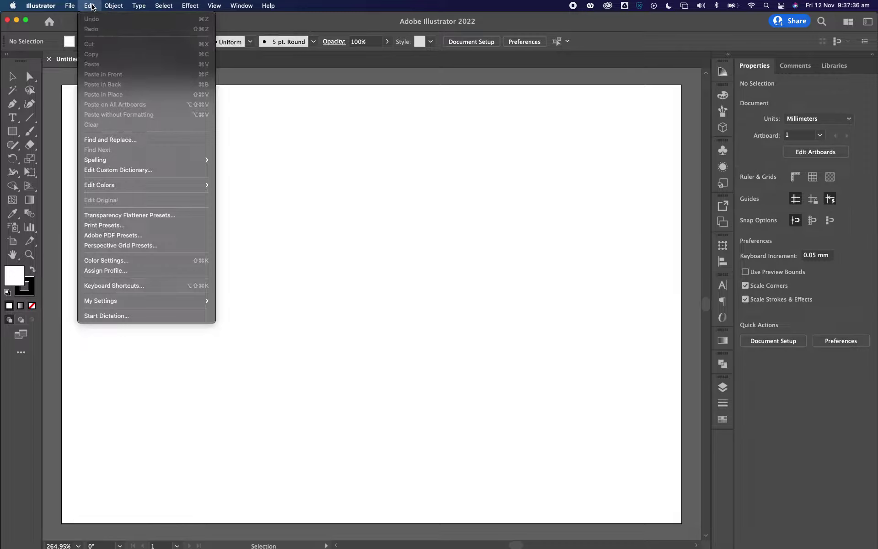
{"action": "left_click", "coordinate": [139, 6]}
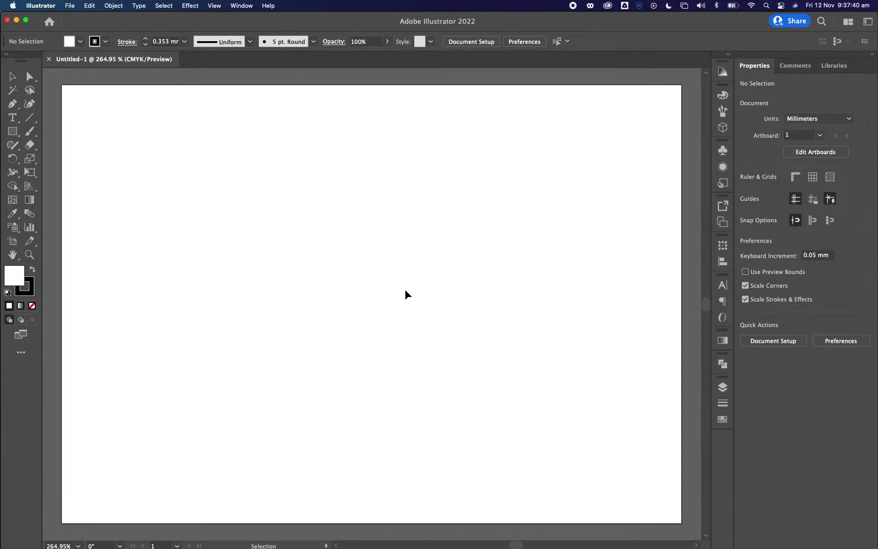
{"action": "key", "text": "a"}
{"action": "key", "text": "super+semicolon"}
{"action": "key", "text": "super+apostrophe"}
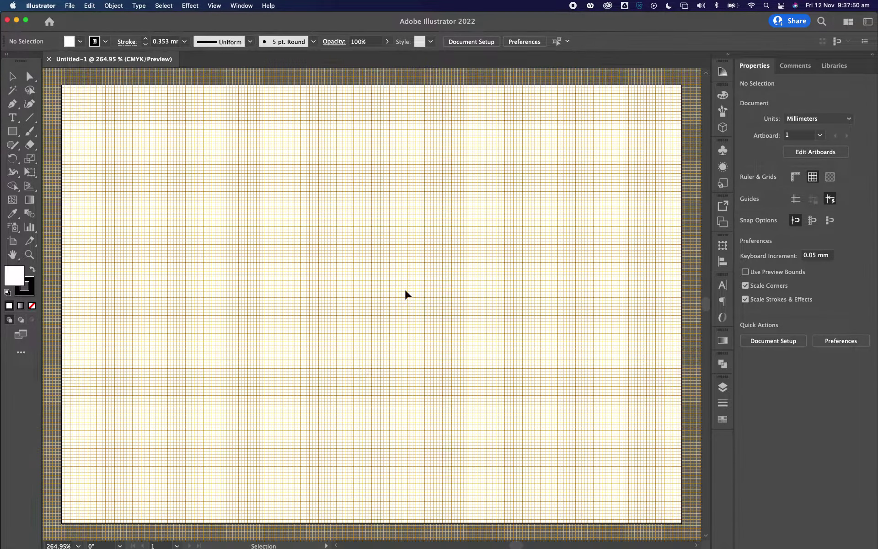
Step: Zoom in on the grid, then draw and delete a small test rectangle
{"action": "key", "text": "z"}
{"action": "left_click", "coordinate": [335, 292]}
{"action": "left_click", "coordinate": [332, 292]}
{"action": "left_click", "coordinate": [331, 292]}
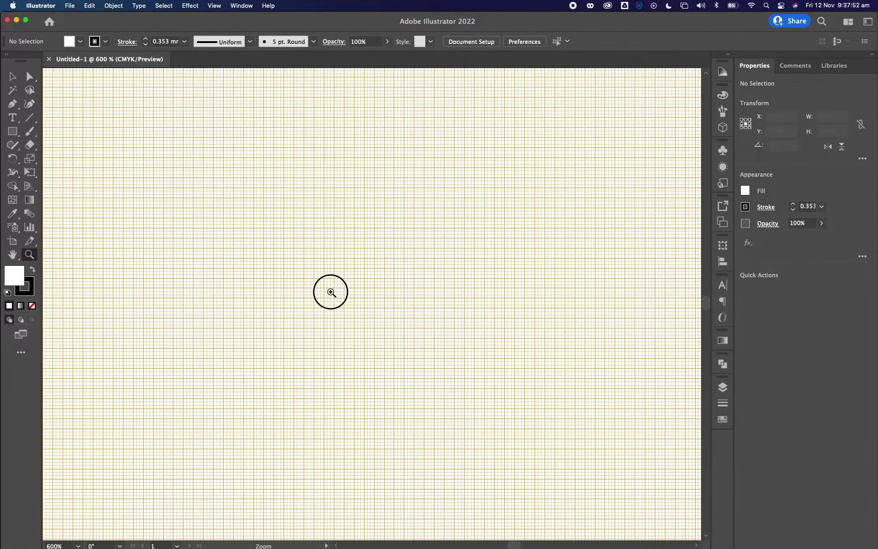
{"action": "left_click", "coordinate": [331, 292]}
{"action": "left_click", "coordinate": [331, 292]}
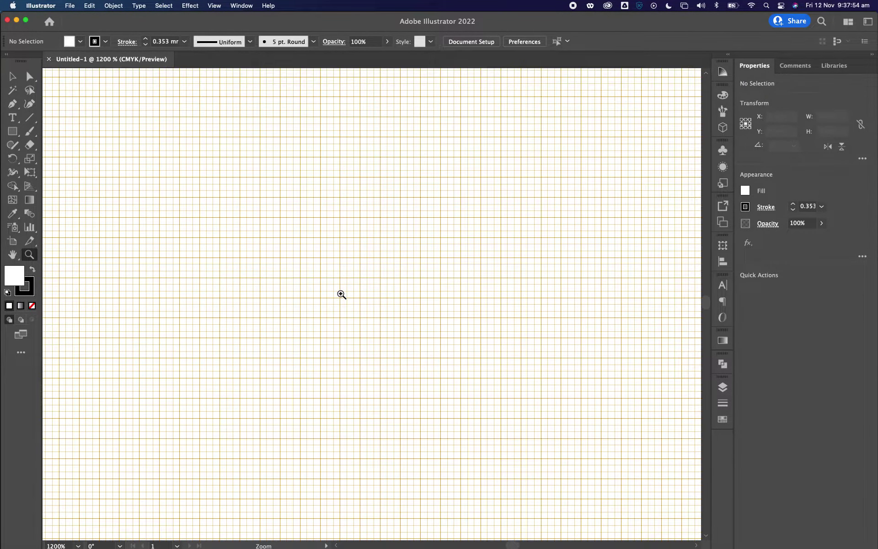
{"action": "left_click", "coordinate": [12, 131]}
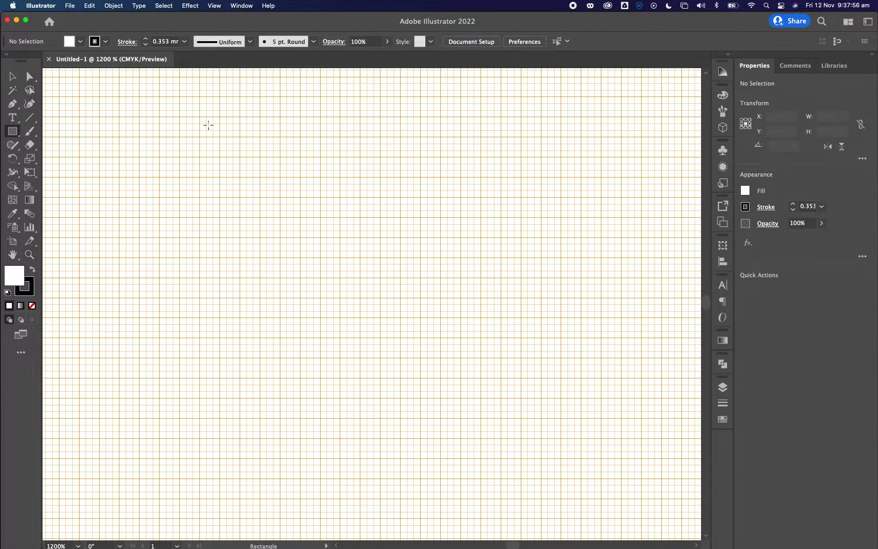
{"action": "left_click_drag", "start_coordinate": [158, 117], "coordinate": [166, 125]}
{"action": "key", "text": "Delete"}
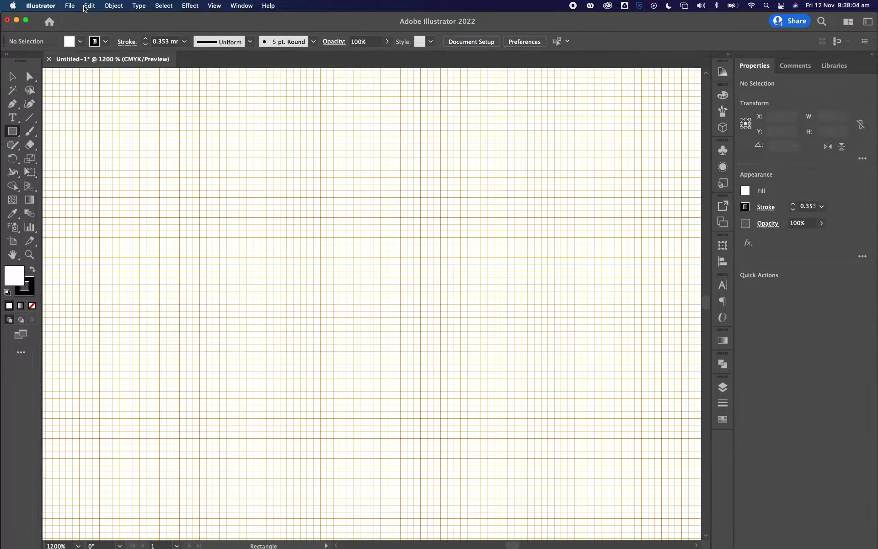
Step: In Guides & Grid preferences, set Gridline every 10 mm with 10 subdivisions
{"action": "left_click", "coordinate": [43, 6]}
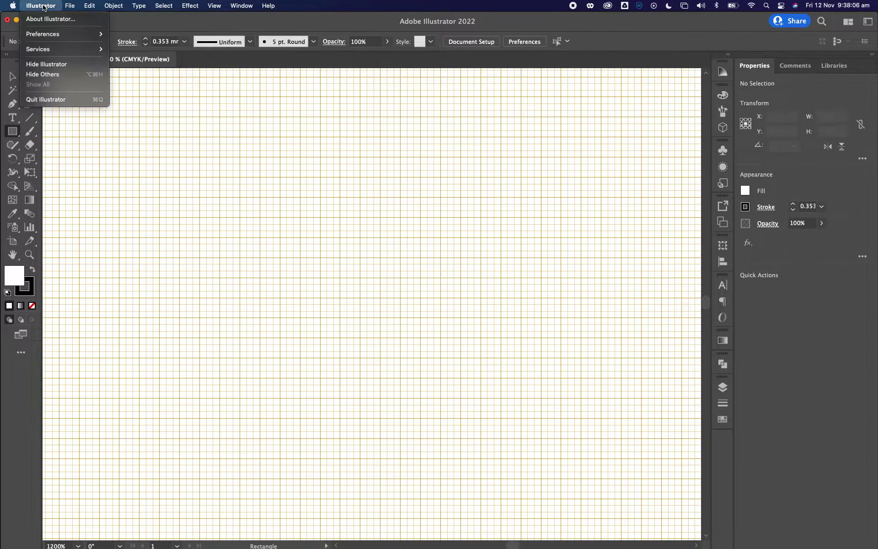
{"action": "mouse_move", "coordinate": [43, 34]}
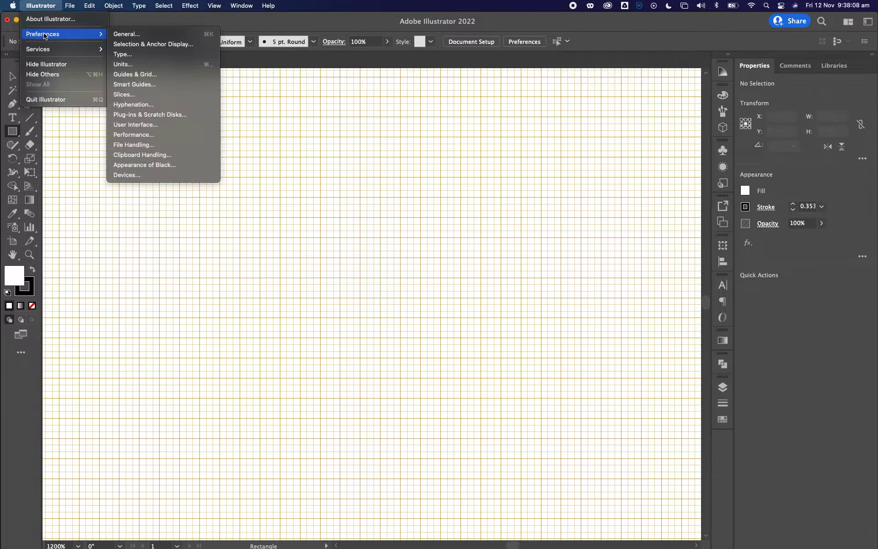
{"action": "left_click", "coordinate": [123, 75]}
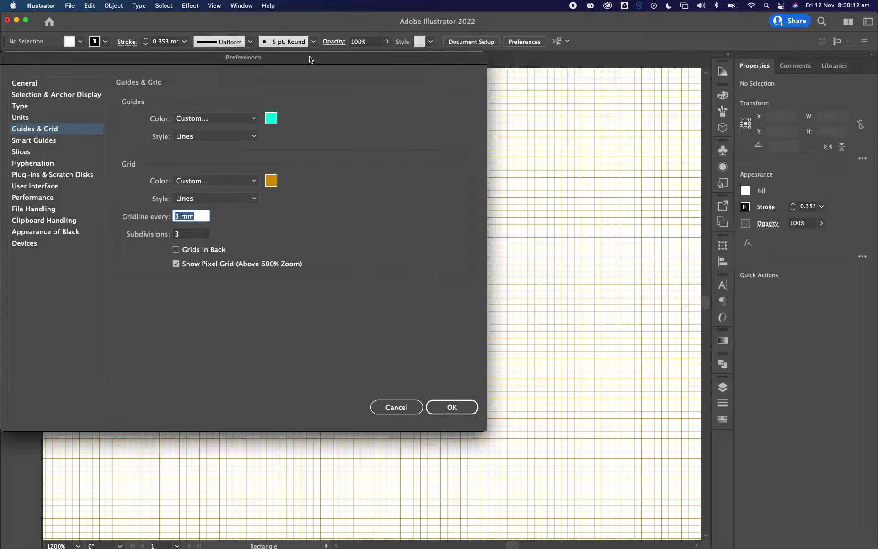
{"action": "left_click_drag", "start_coordinate": [311, 59], "coordinate": [499, 84]}
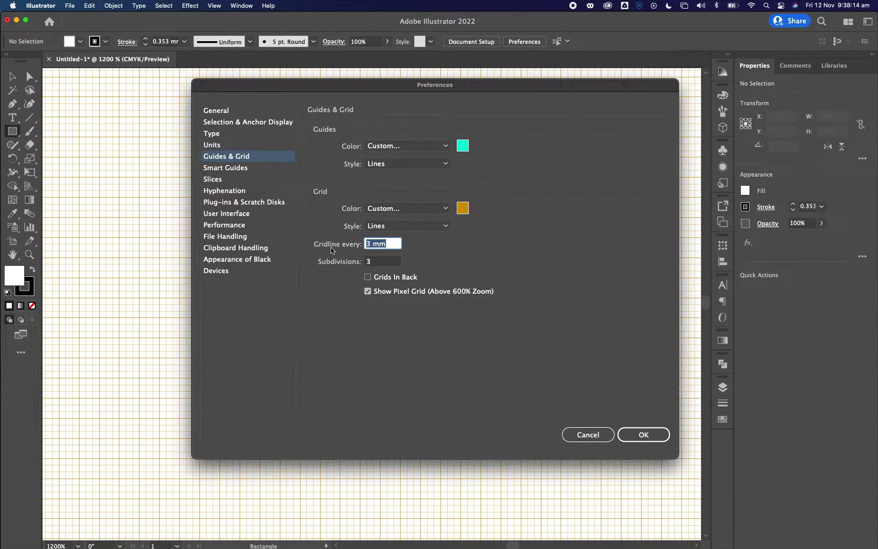
{"action": "left_click", "coordinate": [370, 244]}
{"action": "double_click", "coordinate": [370, 243]}
{"action": "type", "text": "10"}
{"action": "key", "text": "Tab"}
{"action": "type", "text": "1"}
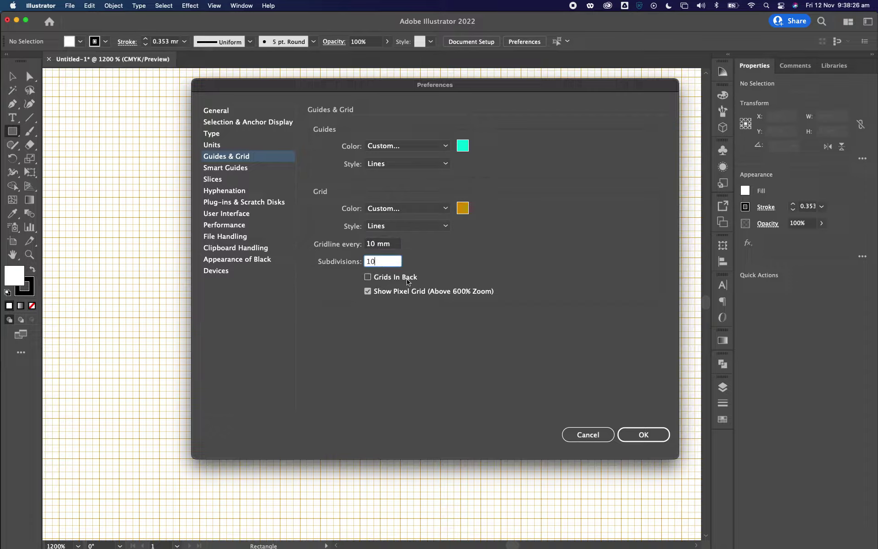
{"action": "key", "text": "Tab"}
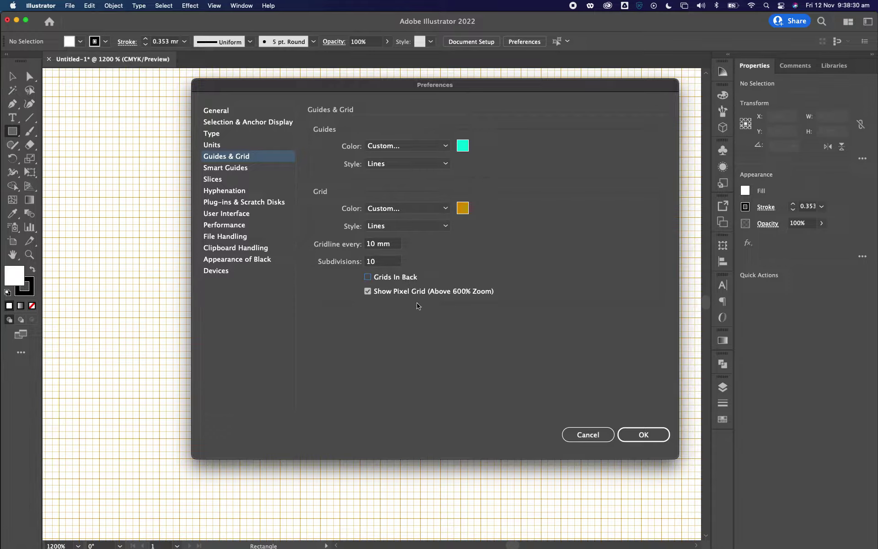
{"action": "left_click", "coordinate": [642, 438]}
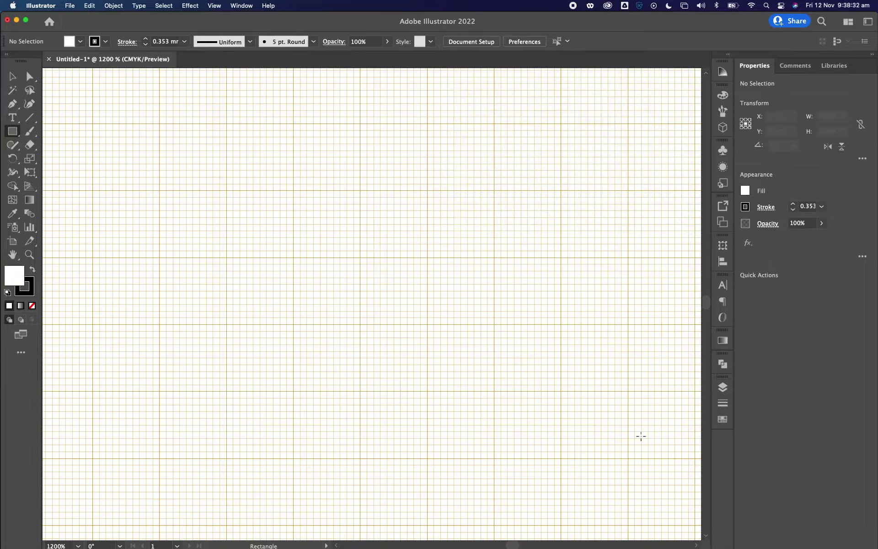
Step: Zoom out and pan until the artboard's edges and top are visible
{"action": "key", "text": "z"}
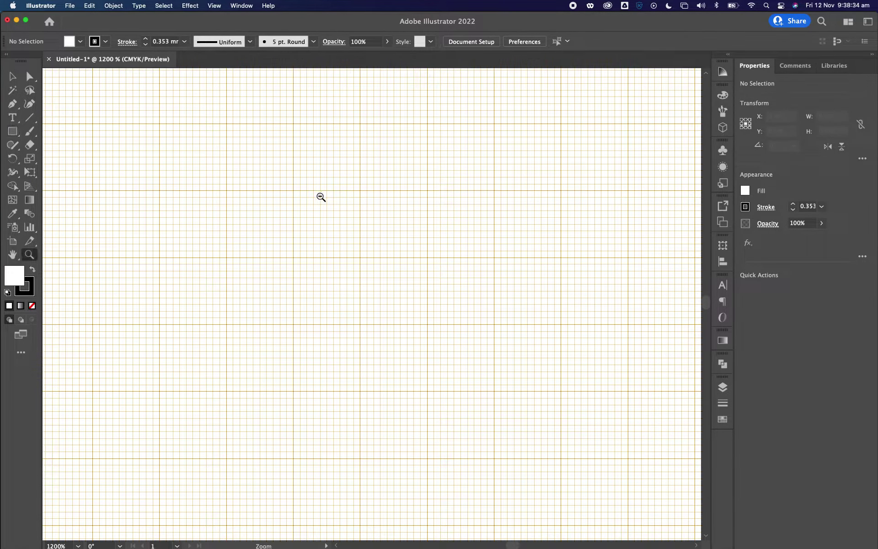
{"action": "left_click", "coordinate": [312, 226], "text": "alt"}
{"action": "left_click", "coordinate": [309, 235], "text": "alt"}
{"action": "left_click", "coordinate": [315, 243], "text": "alt"}
{"action": "left_click", "coordinate": [328, 265]}
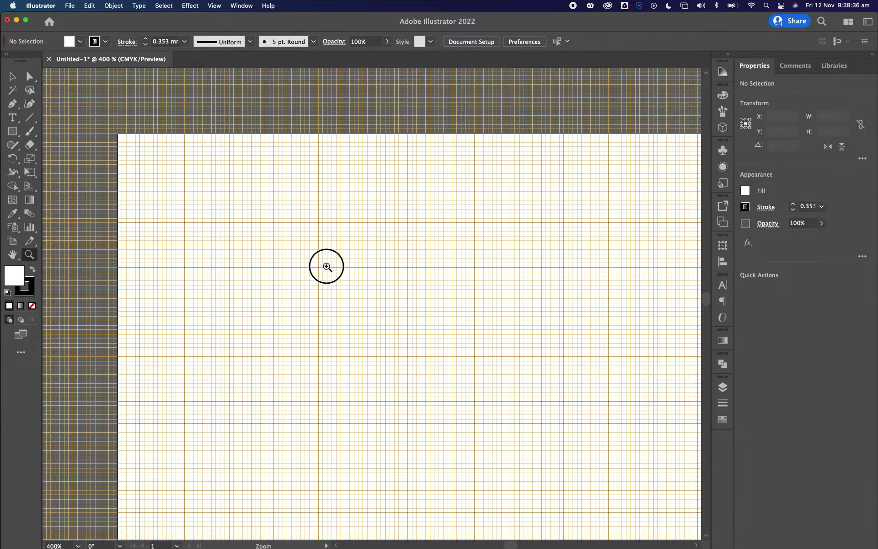
{"action": "key", "text": "space"}
{"action": "left_click_drag", "start_coordinate": [347, 265], "coordinate": [333, 237]}
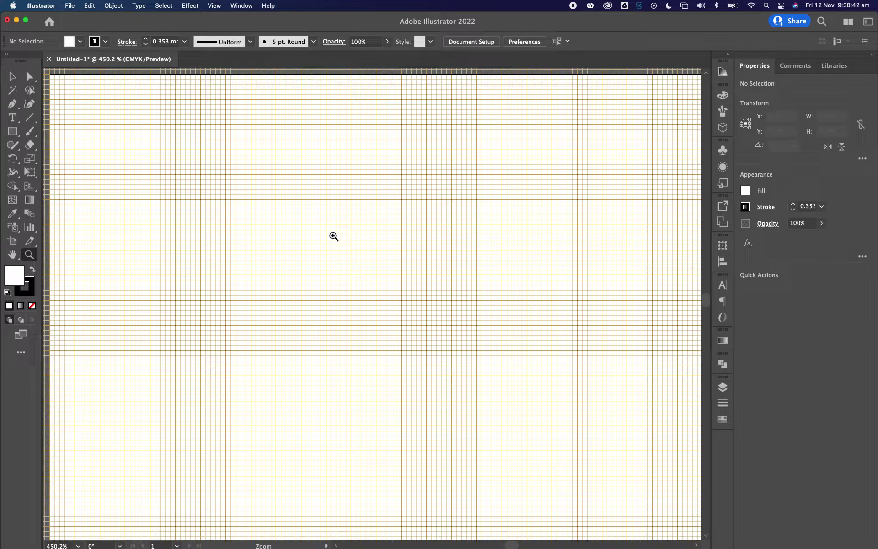
{"action": "left_click", "coordinate": [89, 5]}
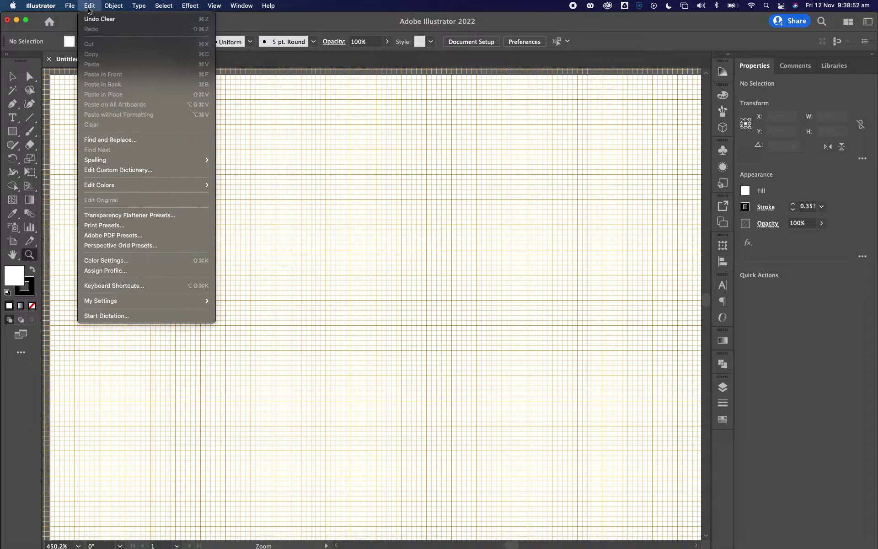
Step: Open File > Place on the Desktop folder and widen the file column to read names
{"action": "mouse_move", "coordinate": [75, 10]}
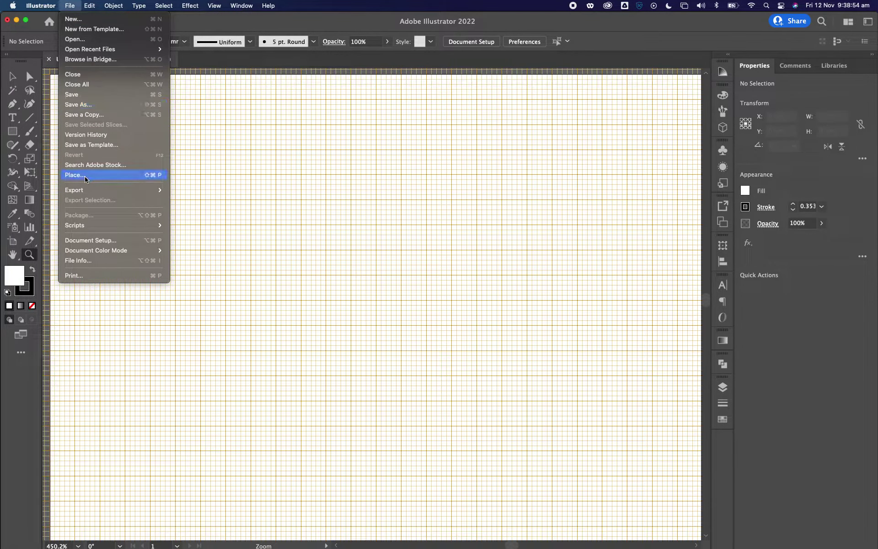
{"action": "left_click", "coordinate": [78, 178]}
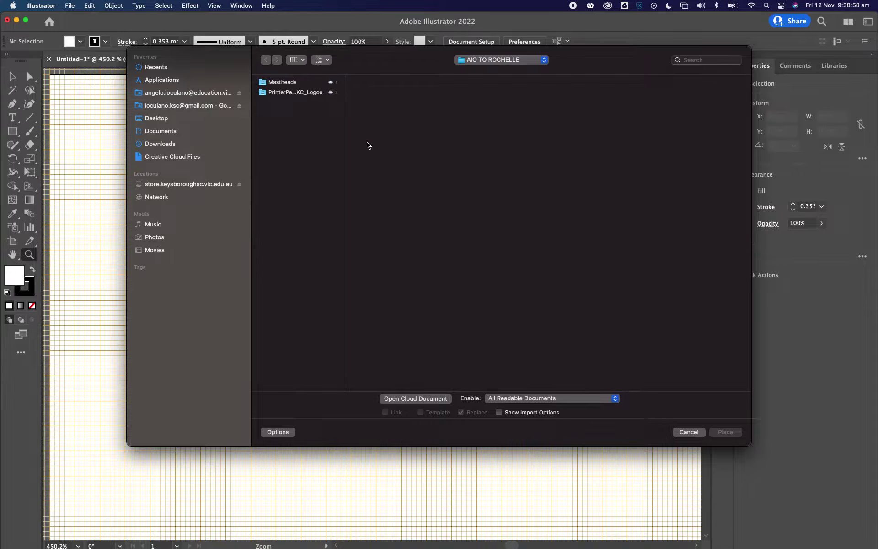
{"action": "left_click", "coordinate": [177, 120]}
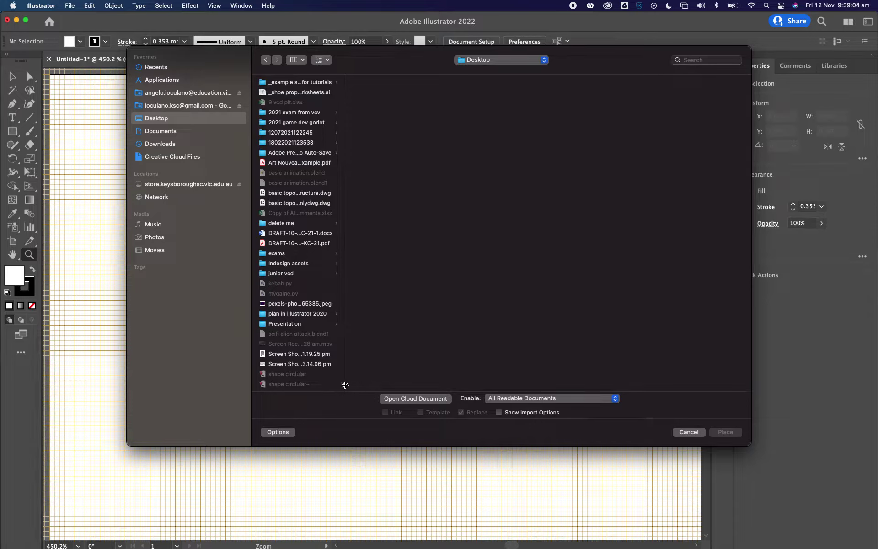
{"action": "left_click_drag", "start_coordinate": [345, 385], "coordinate": [445, 385]}
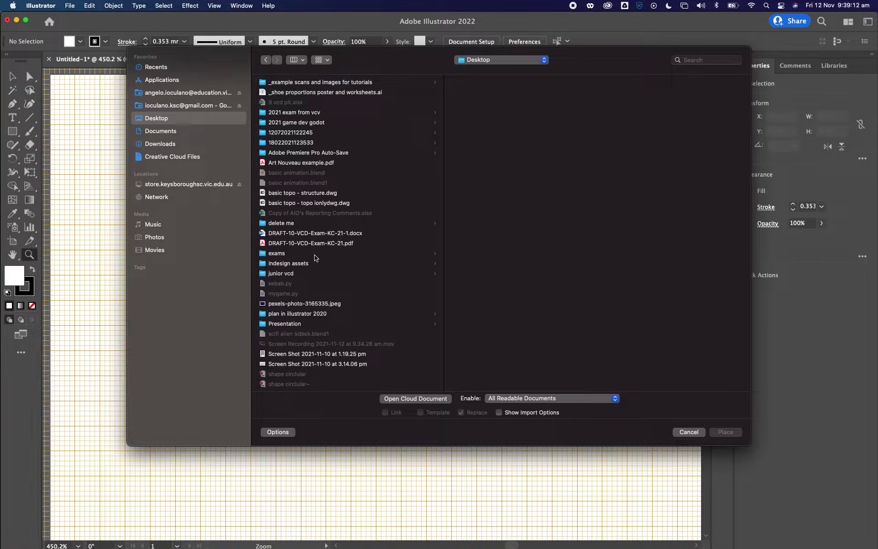
{"action": "scroll", "coordinate": [314, 257], "scroll_direction": "up", "scroll_amount": 1}
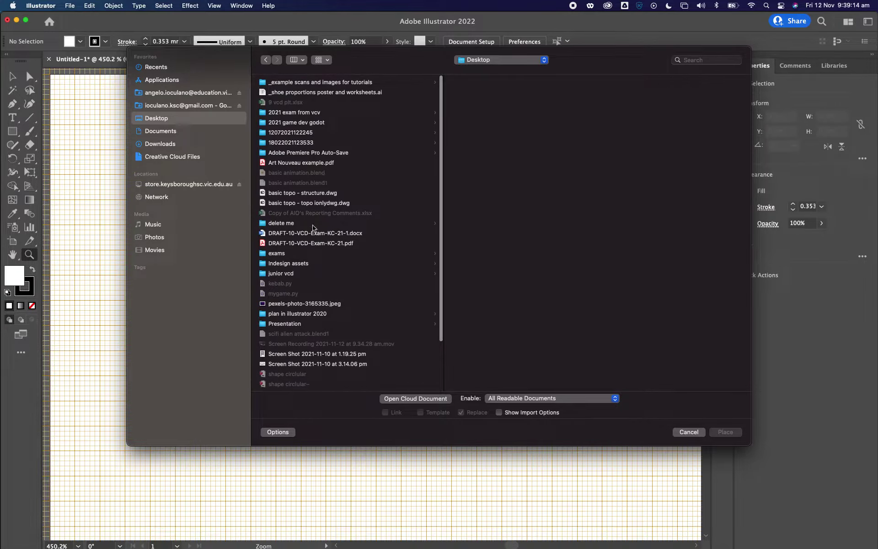
{"action": "scroll", "coordinate": [315, 268], "scroll_direction": "down", "scroll_amount": 2}
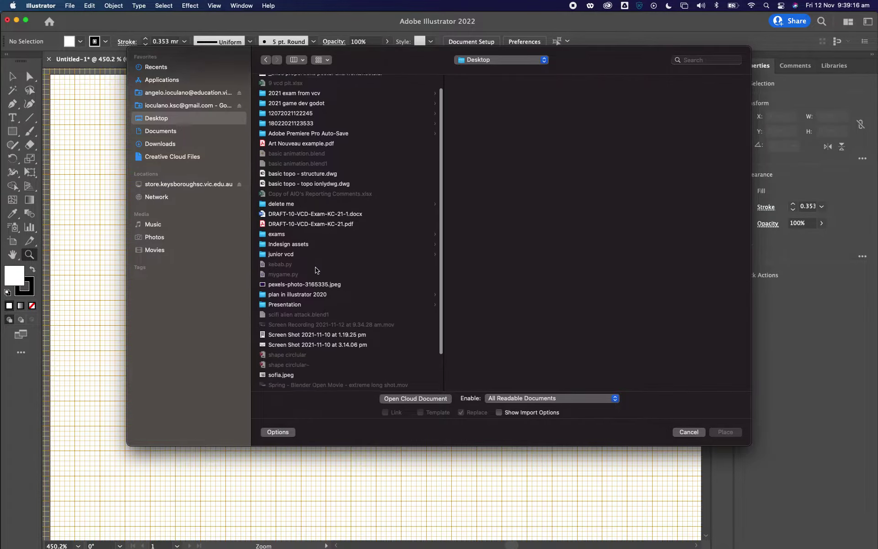
{"action": "scroll", "coordinate": [316, 270], "scroll_direction": "down", "scroll_amount": 5}
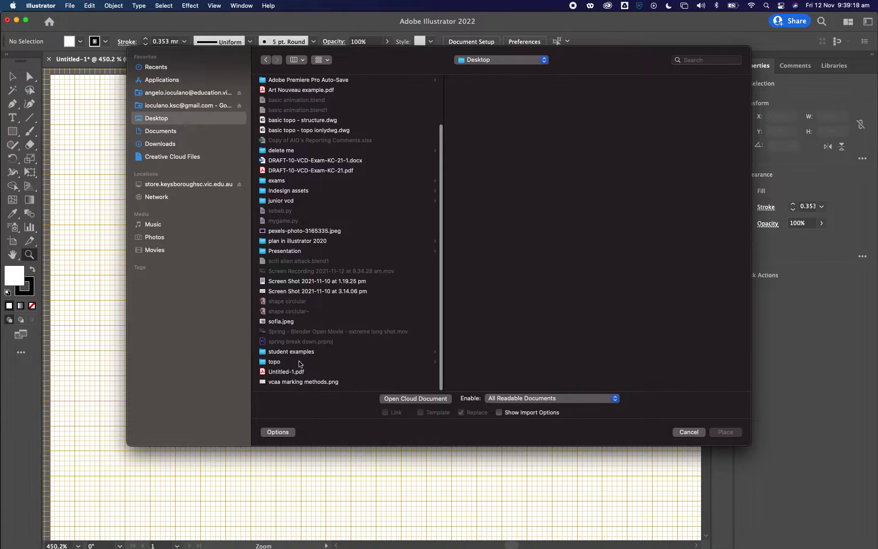
{"action": "scroll", "coordinate": [332, 343], "scroll_direction": "up", "scroll_amount": 5}
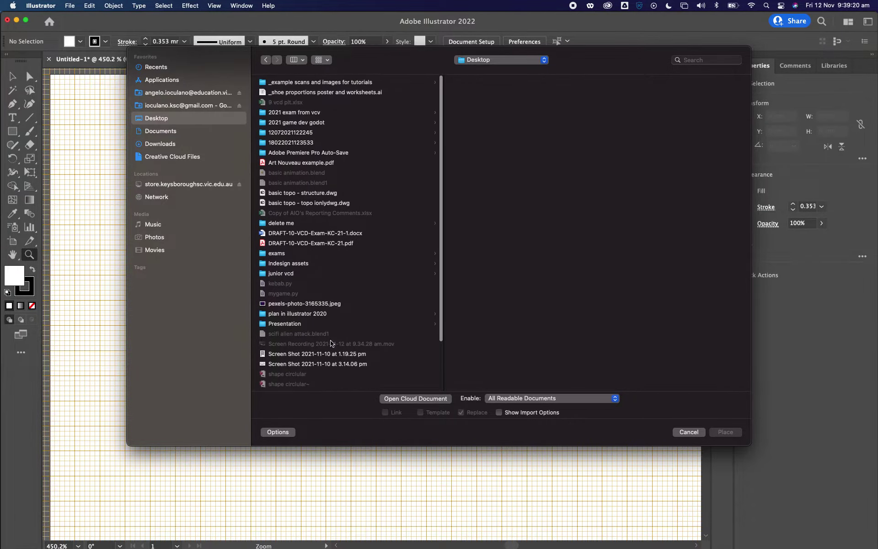
{"action": "left_click", "coordinate": [324, 83]}
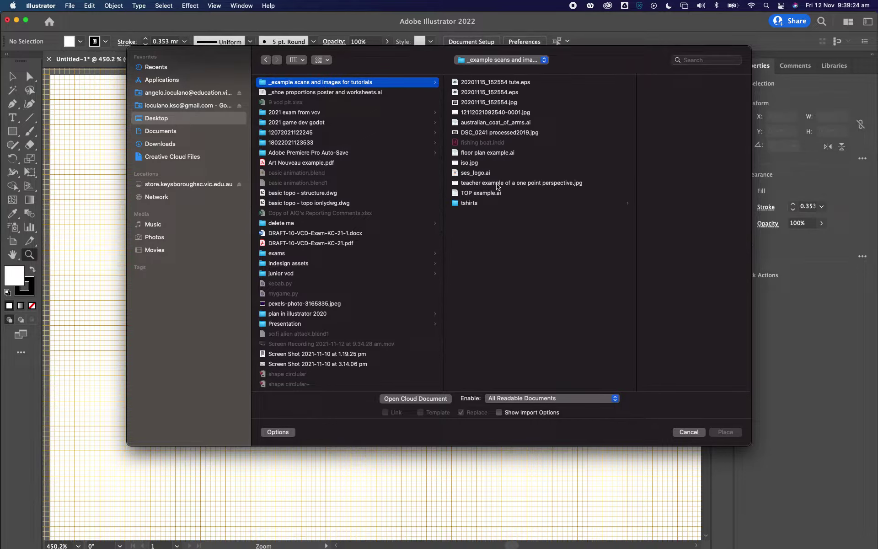
{"action": "left_click", "coordinate": [505, 113]}
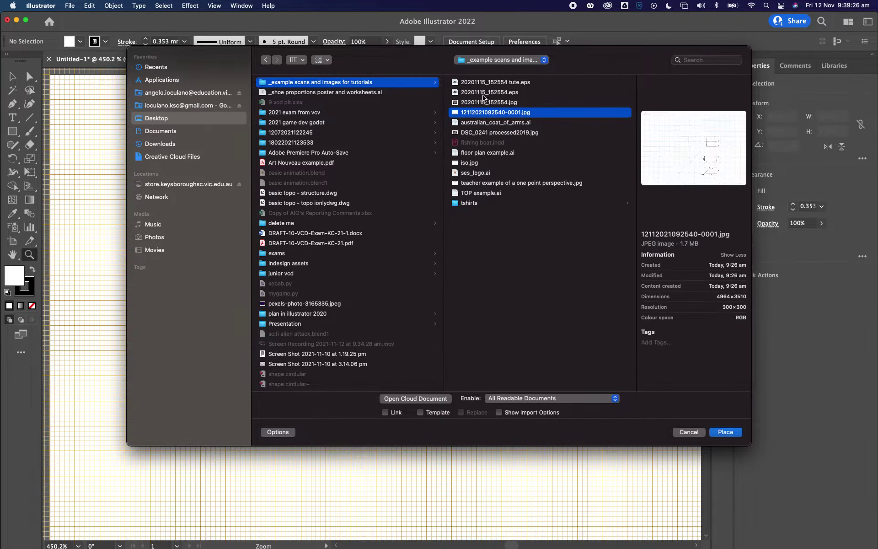
{"action": "left_click", "coordinate": [482, 93]}
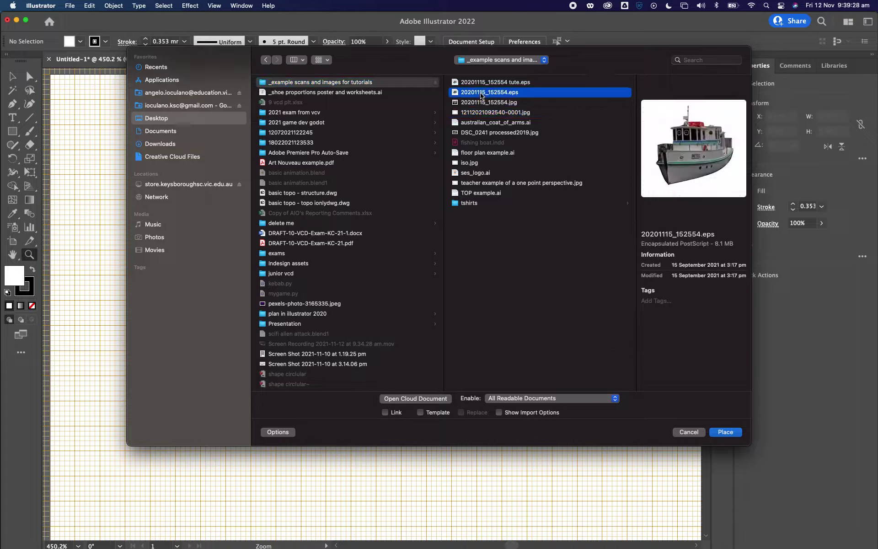
{"action": "left_click", "coordinate": [484, 85]}
{"action": "left_click", "coordinate": [485, 103]}
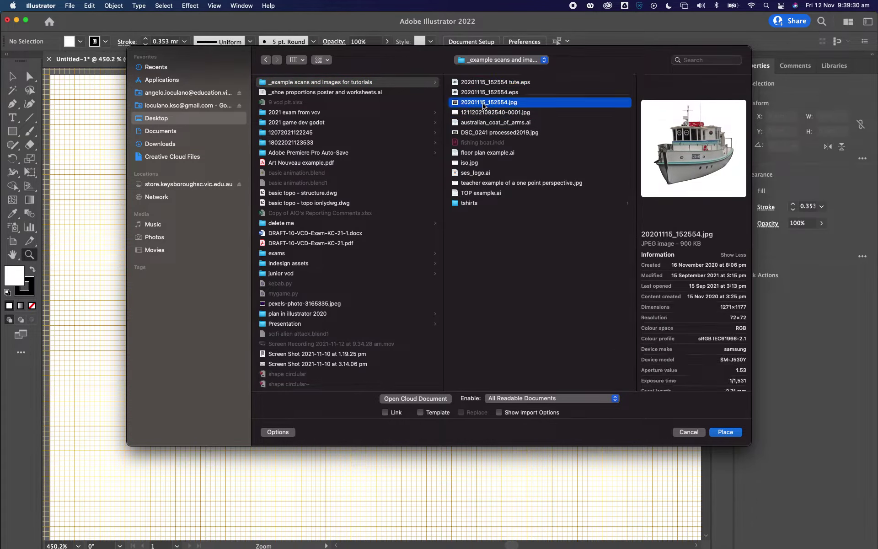
{"action": "left_click", "coordinate": [483, 113]}
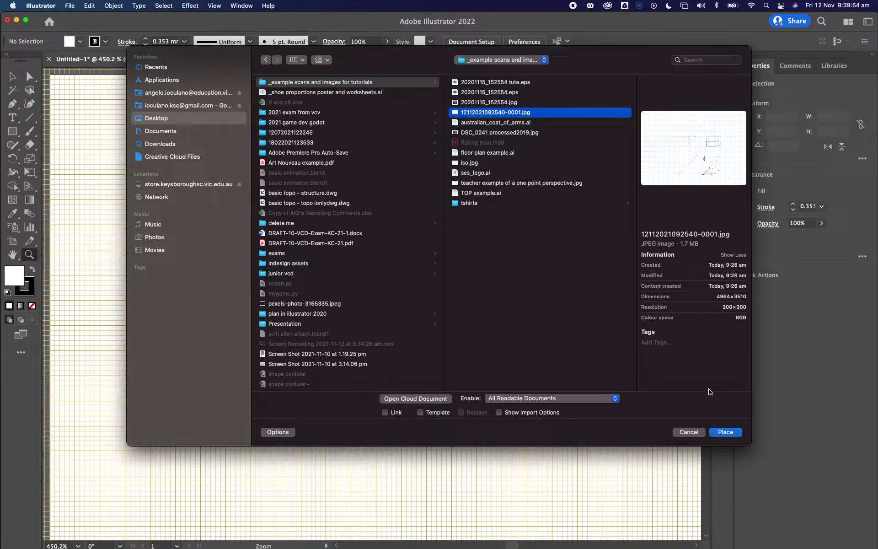
{"action": "left_click", "coordinate": [726, 432]}
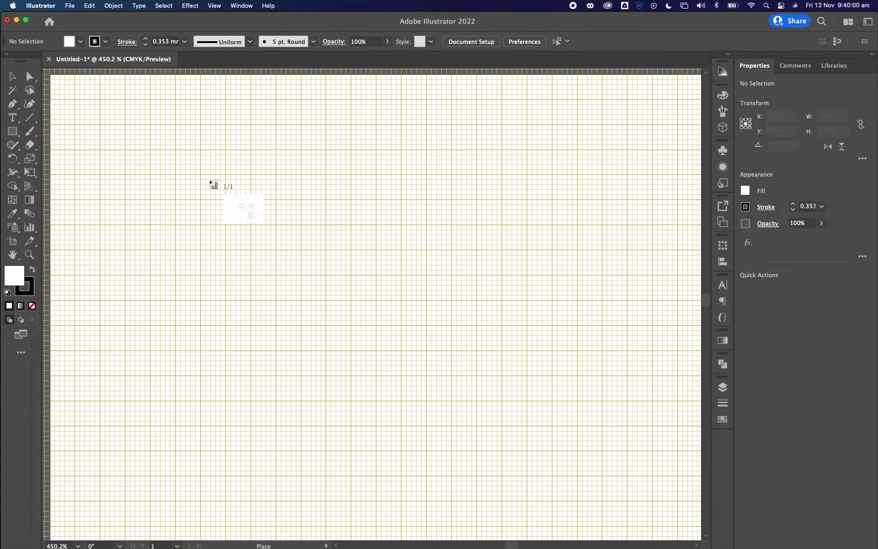
Step: Fit the artboard in the window and drop the scan at its top-left corner
{"action": "key", "text": "super+0"}
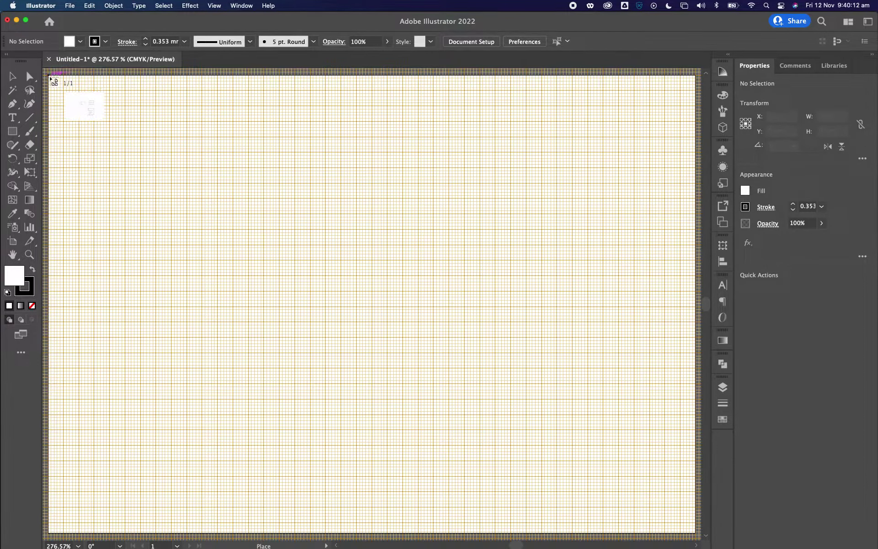
{"action": "left_click", "coordinate": [50, 79]}
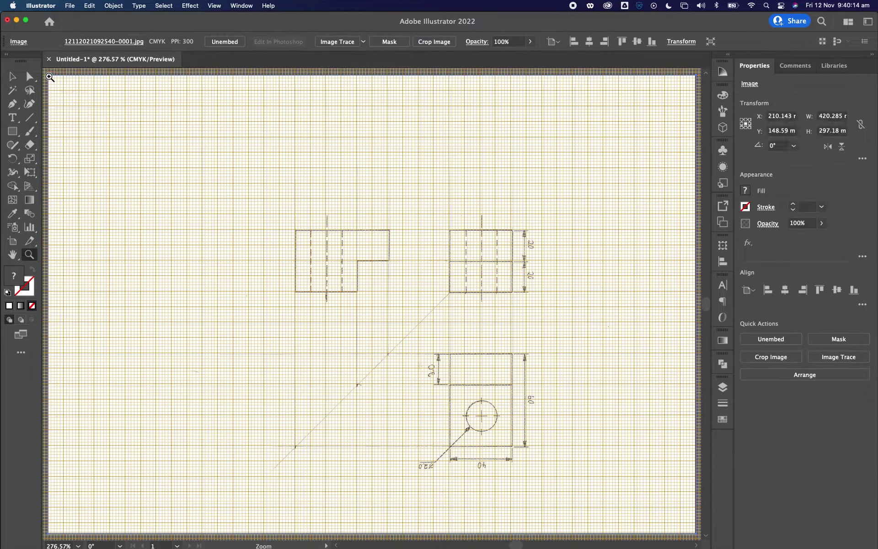
{"action": "key", "text": "z"}
Step: Rotate the selected scan by 180° using the Rotate tool's dialog
{"action": "left_click", "coordinate": [13, 80]}
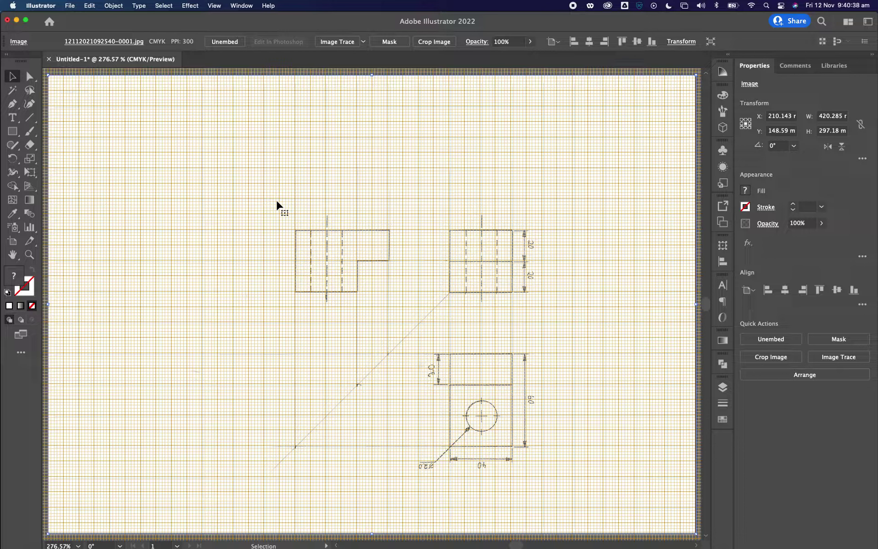
{"action": "double_click", "coordinate": [12, 158]}
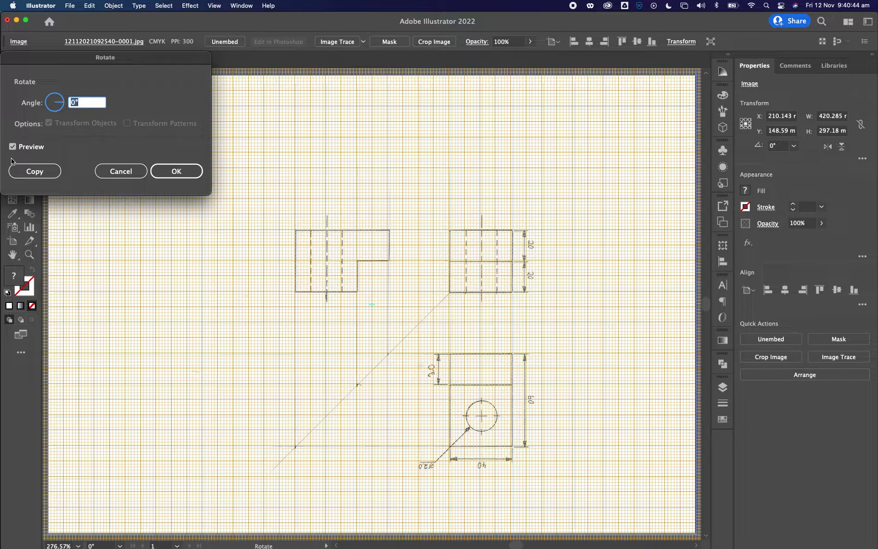
{"action": "type", "text": "180"}
{"action": "left_click", "coordinate": [176, 171]}
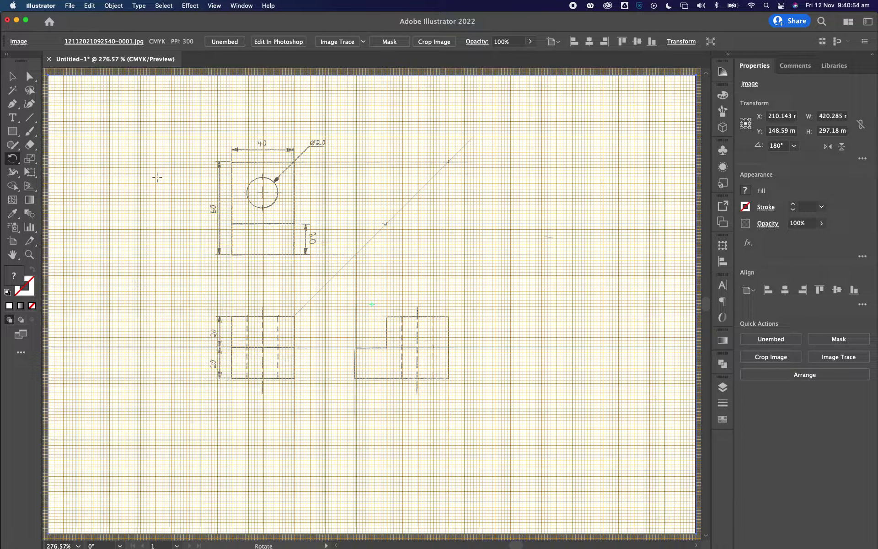
Step: Zoom into the top view's top-left corner and drag the scan to X 209.818, Y 148.026 mm
{"action": "key", "text": "z"}
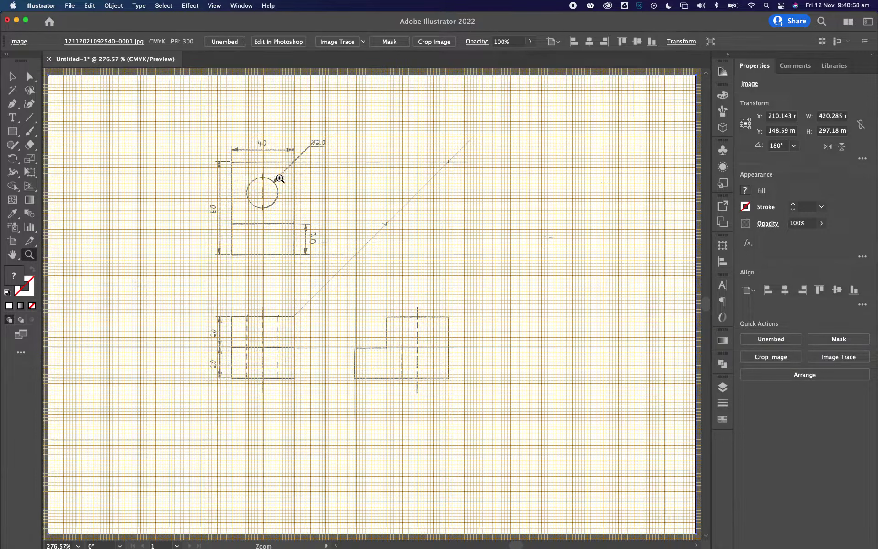
{"action": "left_click", "coordinate": [293, 207]}
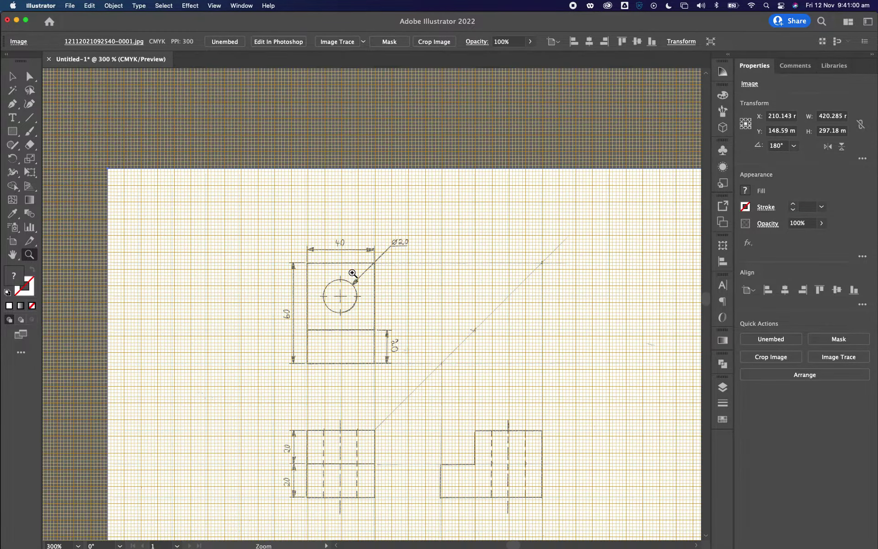
{"action": "left_click", "coordinate": [355, 276]}
{"action": "left_click", "coordinate": [387, 310]}
{"action": "left_click", "coordinate": [391, 325]}
{"action": "left_click", "coordinate": [392, 340]}
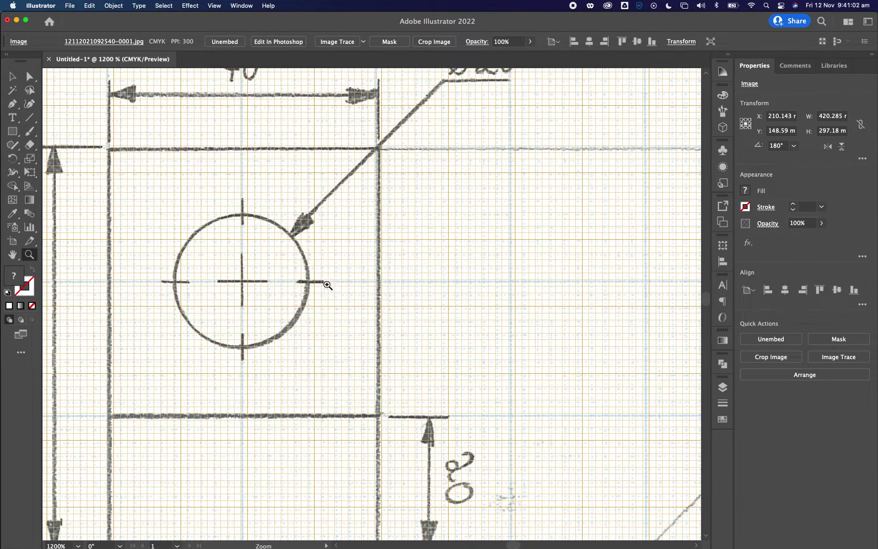
{"action": "left_click", "coordinate": [177, 210]}
{"action": "left_click", "coordinate": [335, 287]}
{"action": "left_click", "coordinate": [334, 276]}
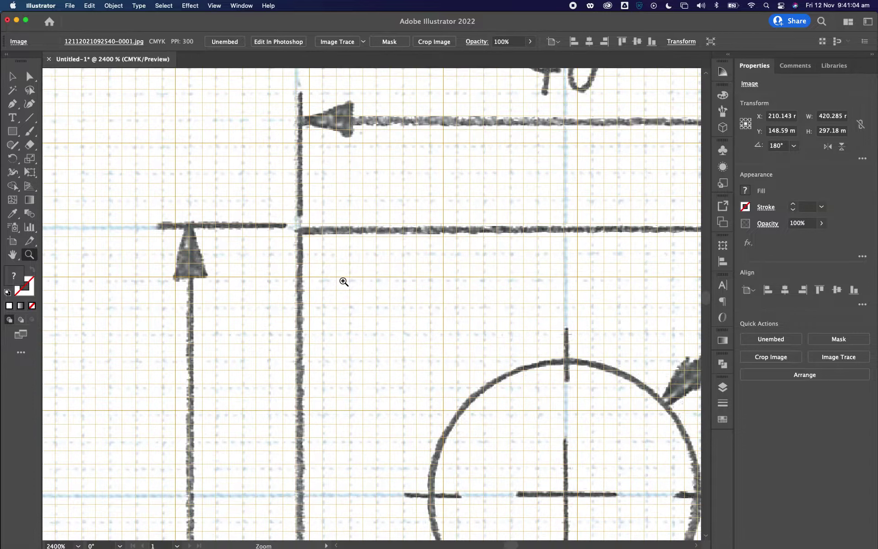
{"action": "left_click", "coordinate": [343, 281]}
{"action": "left_click", "coordinate": [388, 295]}
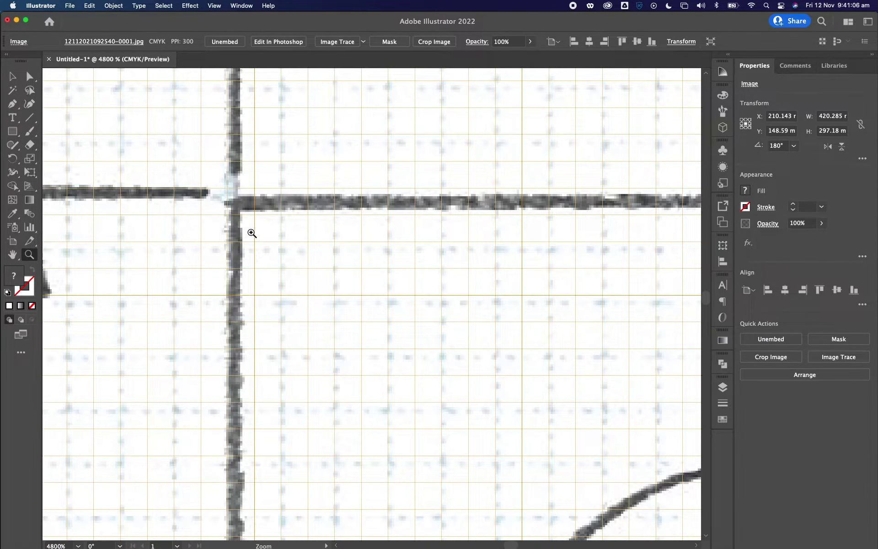
{"action": "left_click", "coordinate": [12, 75]}
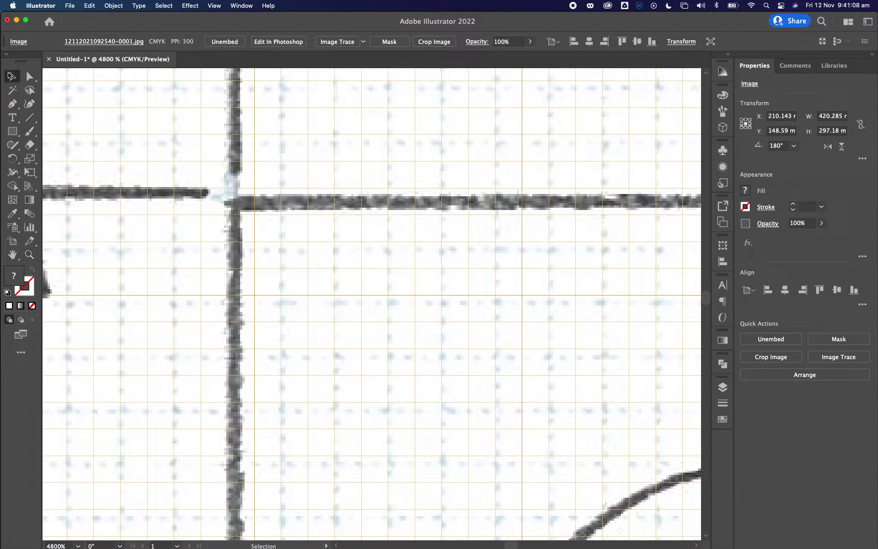
{"action": "left_click_drag", "start_coordinate": [254, 220], "coordinate": [234, 198]}
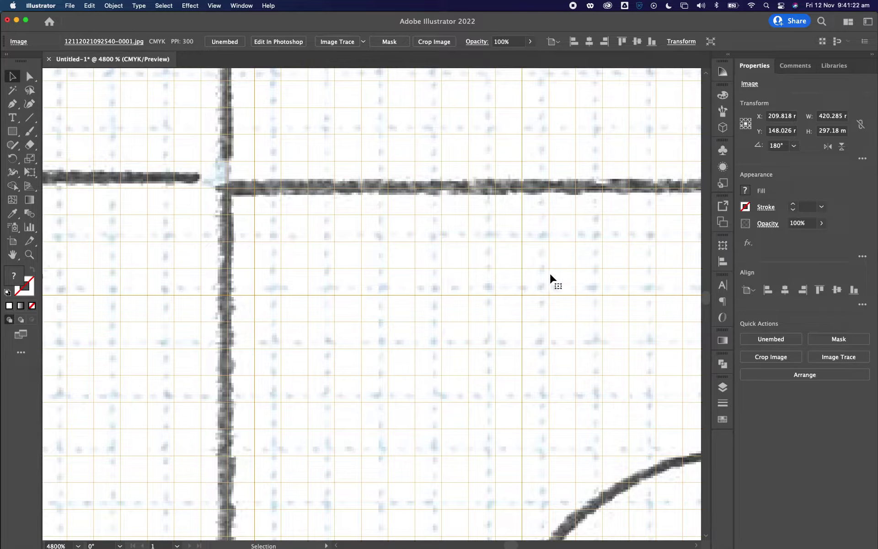
Step: Show the Layers panel from the Window menu
{"action": "left_click", "coordinate": [723, 388]}
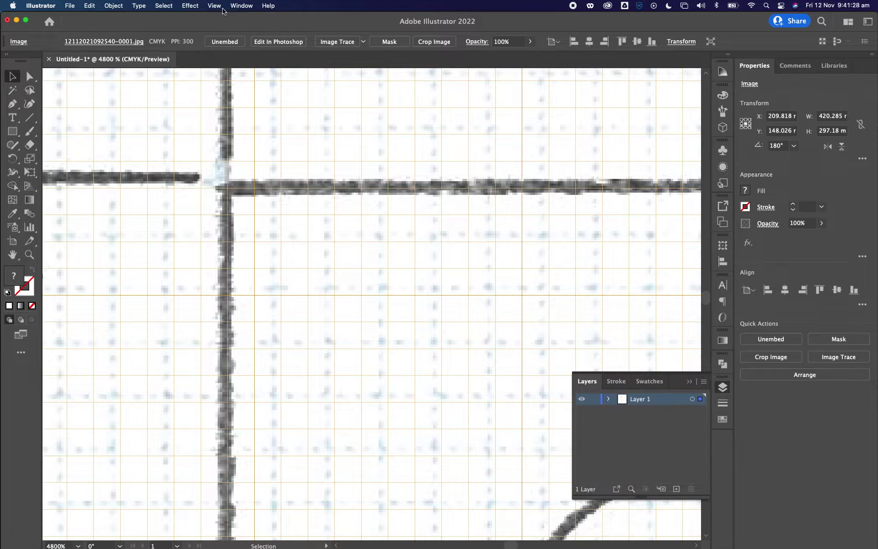
{"action": "left_click", "coordinate": [241, 5]}
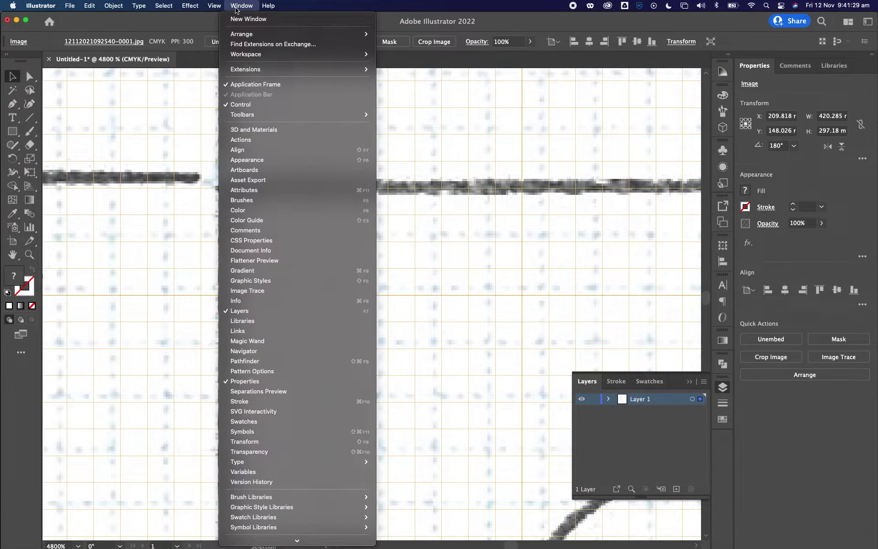
{"action": "left_click", "coordinate": [259, 313]}
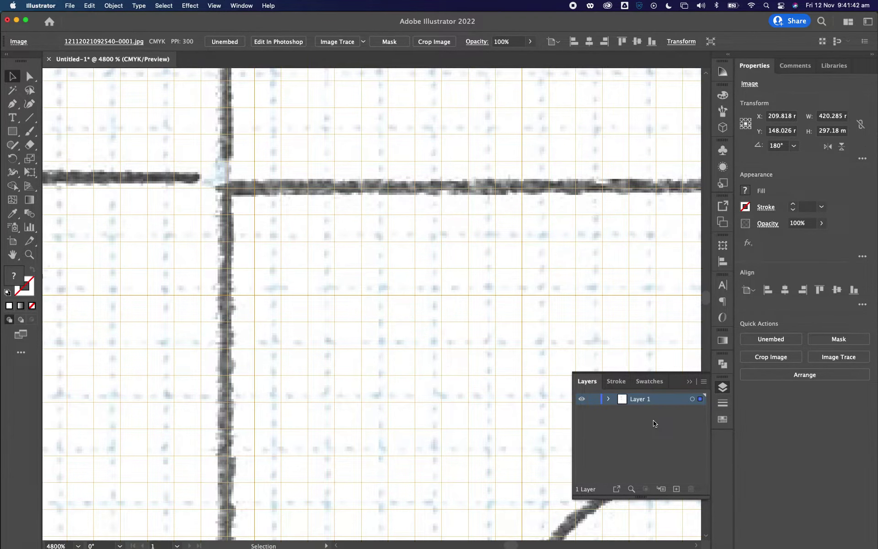
Step: Rename Layer 1 to 'scan' and lock it
{"action": "double_click", "coordinate": [643, 399]}
{"action": "type", "text": "scan"}
{"action": "key", "text": "Return"}
{"action": "left_click", "coordinate": [594, 401]}
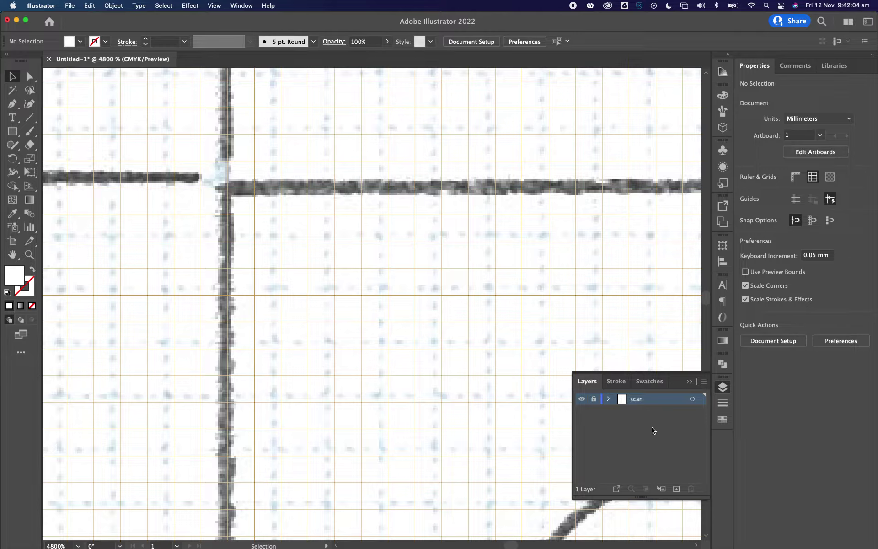
Step: Create Layer 2 above scan and rename it '3rd angle orthog'
{"action": "left_click", "coordinate": [676, 489]}
{"action": "double_click", "coordinate": [642, 400]}
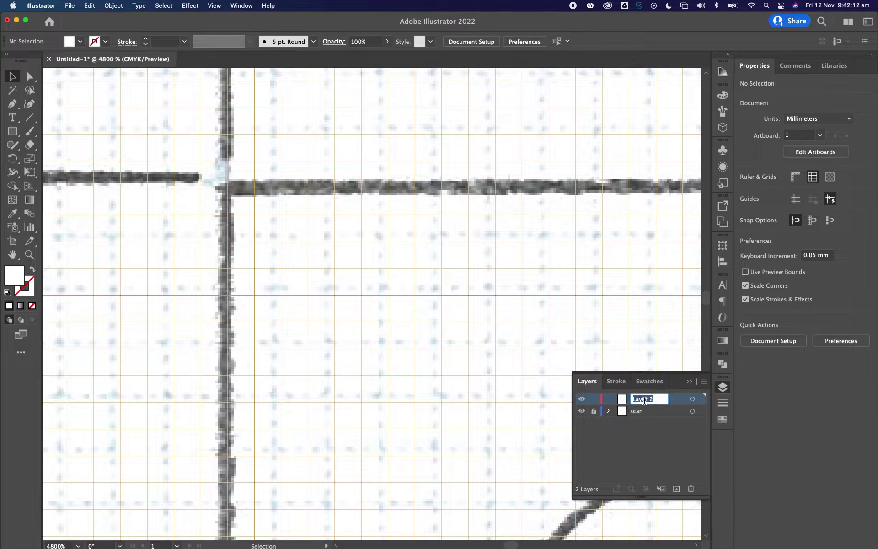
{"action": "type", "text": "3rd angle"}
{"action": "type", "text": " orthog"}
{"action": "key", "text": "Return"}
Step: Zoom out to 1600% and pan to frame the top view's circle and 40 dimension, with the Pen tool active
{"action": "key", "text": "z"}
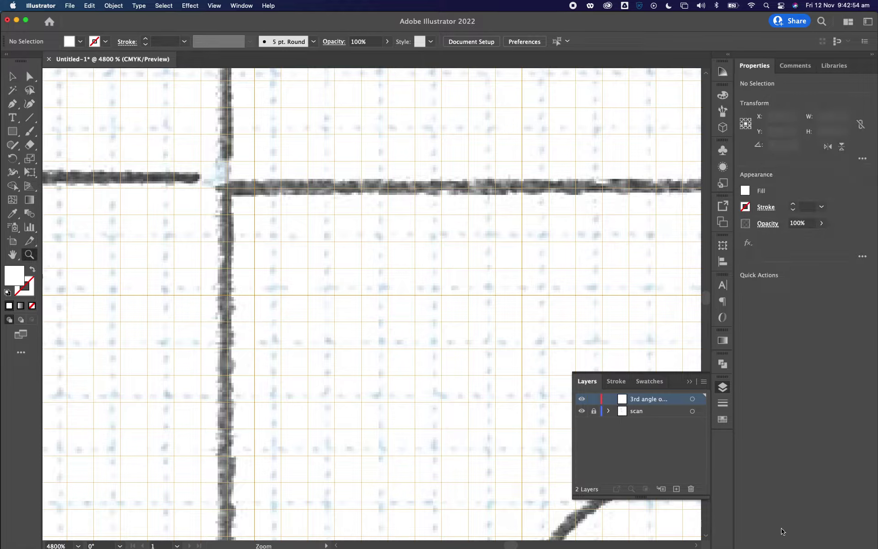
{"action": "left_click", "coordinate": [376, 320], "text": "alt"}
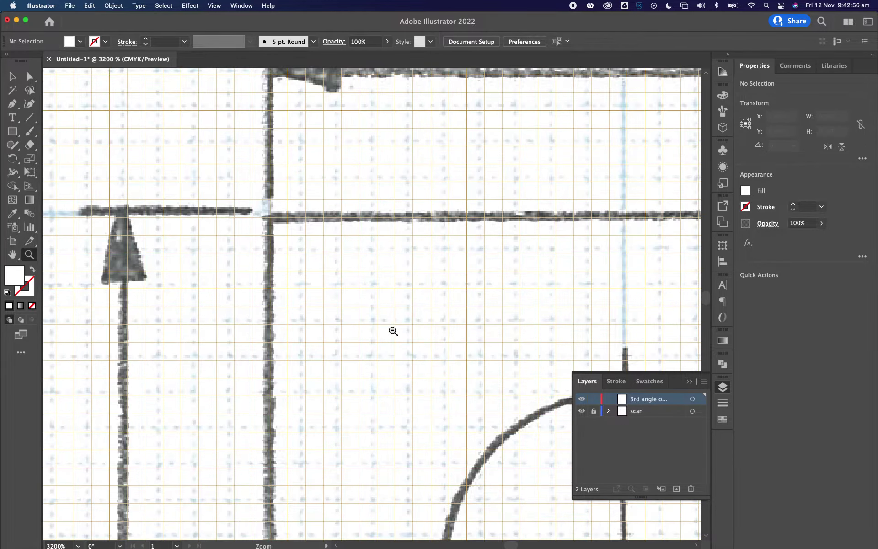
{"action": "left_click", "coordinate": [394, 331], "text": "alt"}
{"action": "left_click", "coordinate": [421, 349], "text": "alt"}
{"action": "left_click_drag", "start_coordinate": [528, 312], "coordinate": [417, 284]}
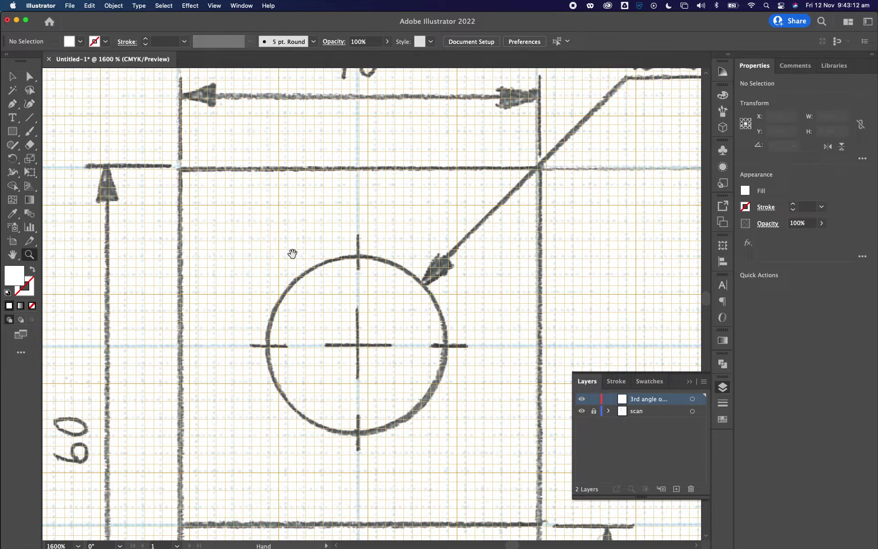
{"action": "key", "text": "space"}
{"action": "left_click_drag", "start_coordinate": [307, 242], "coordinate": [272, 282]}
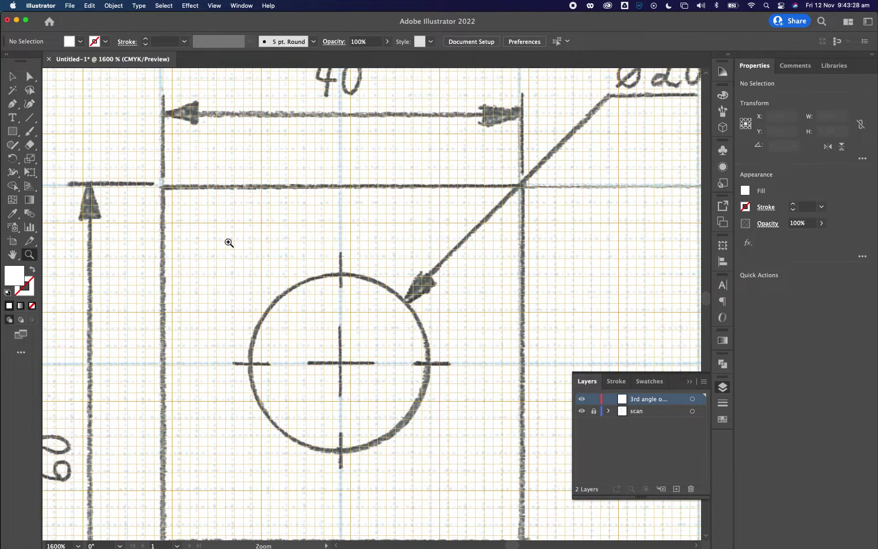
{"action": "left_click", "coordinate": [12, 104]}
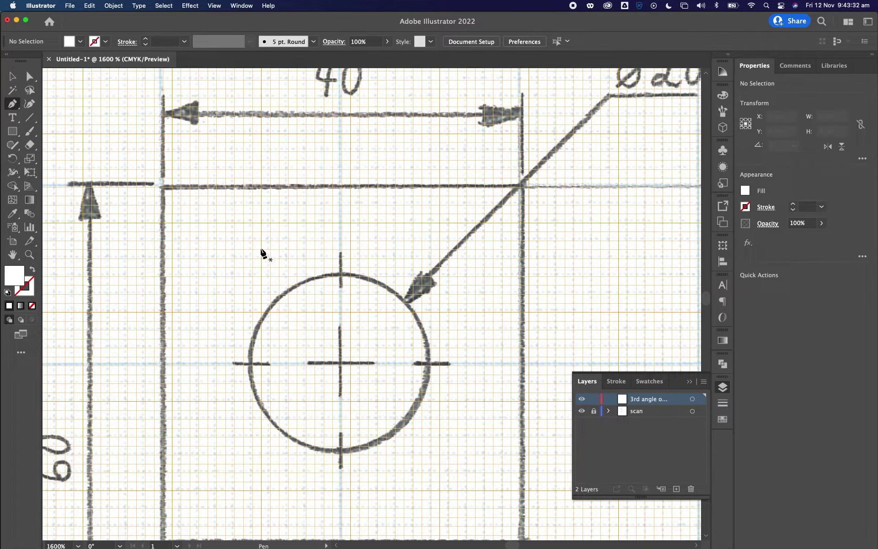
{"action": "key", "text": "space"}
{"action": "mouse_move", "coordinate": [260, 261]}
{"action": "left_mouse_down"}
{"action": "mouse_move", "coordinate": [235, 251]}
{"action": "mouse_move", "coordinate": [250, 235]}
{"action": "left_mouse_up"}
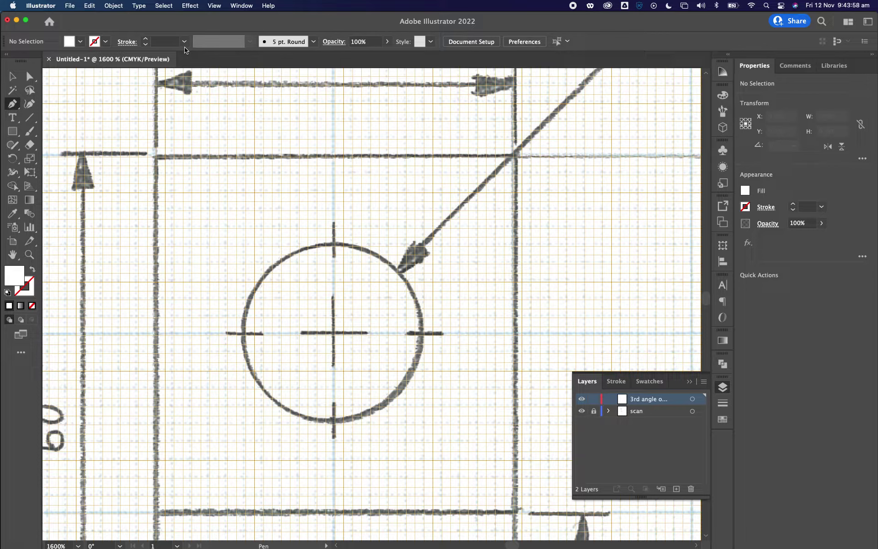
Step: Turn on View > Snap to Grid, then draw and delete an 8 × 10 mm test rectangle
{"action": "left_click", "coordinate": [216, 7]}
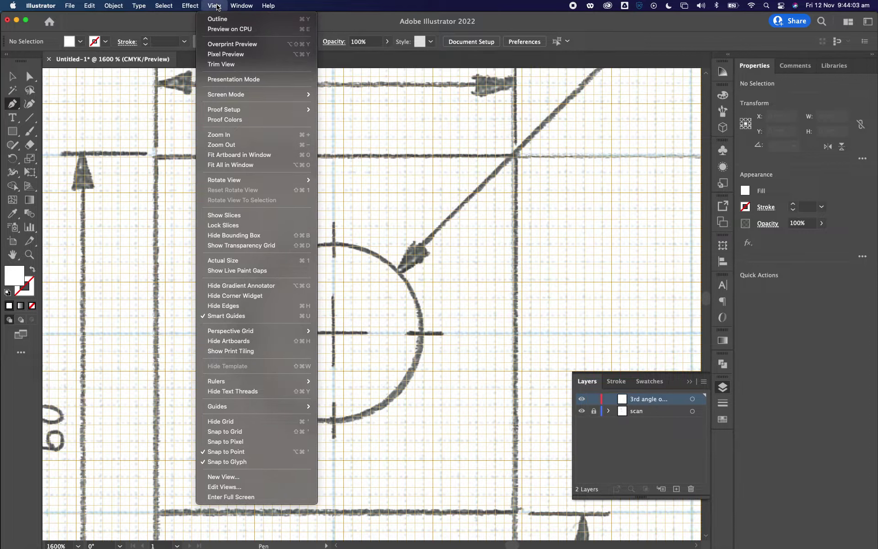
{"action": "left_click", "coordinate": [236, 432]}
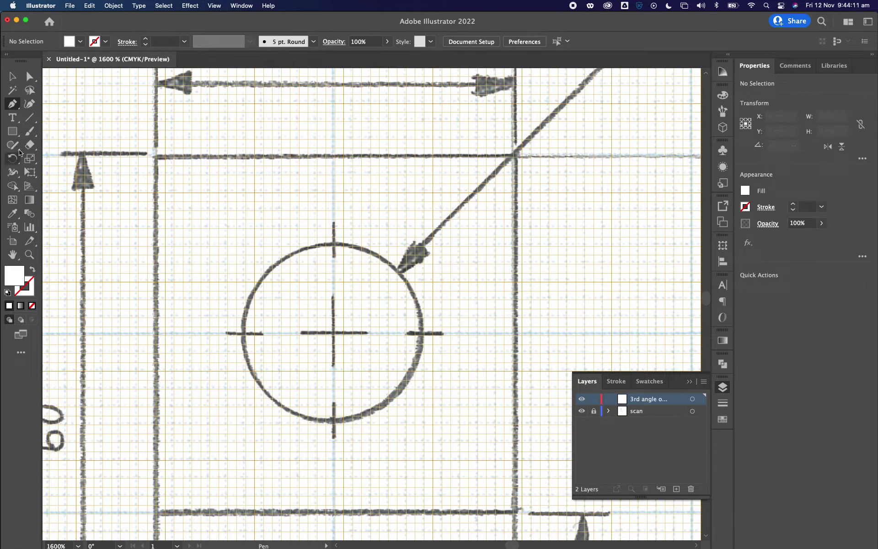
{"action": "left_click", "coordinate": [12, 131]}
{"action": "left_click_drag", "start_coordinate": [174, 175], "coordinate": [246, 263]}
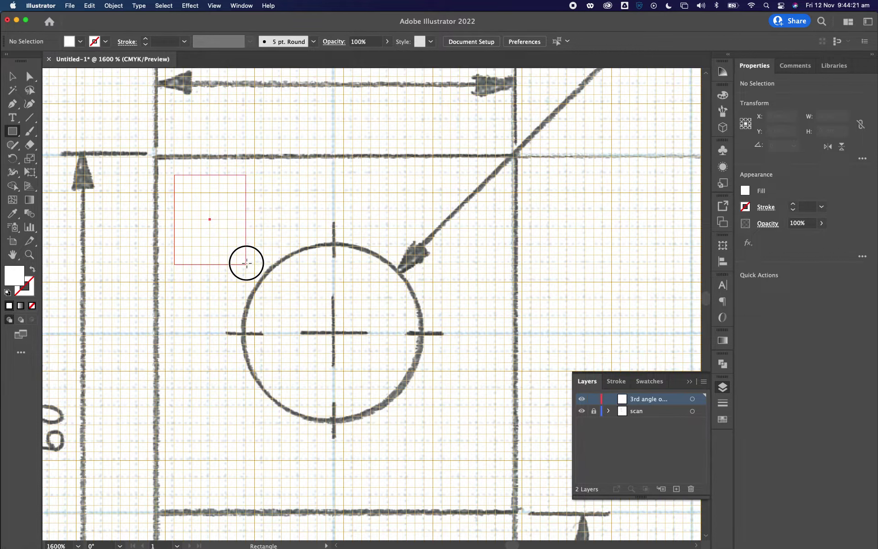
{"action": "left_click_drag", "start_coordinate": [246, 263], "coordinate": [246, 263]}
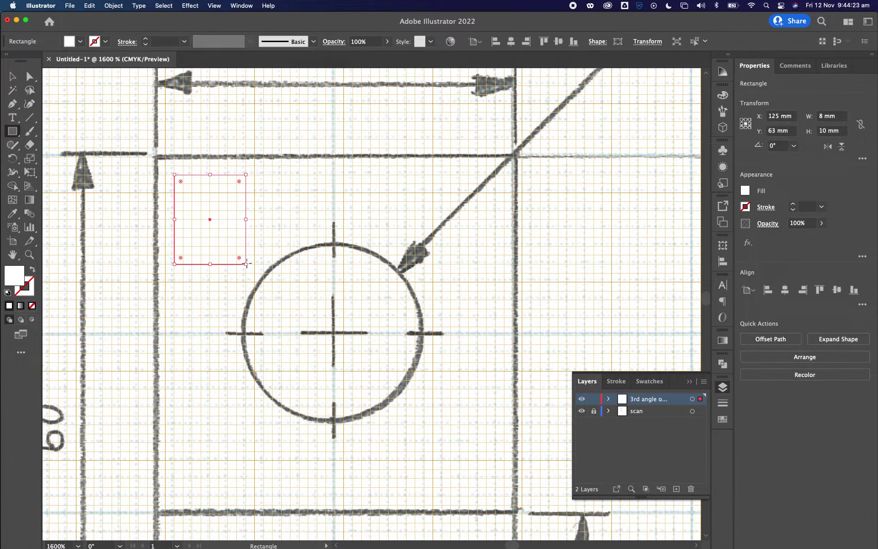
{"action": "key", "text": "Delete"}
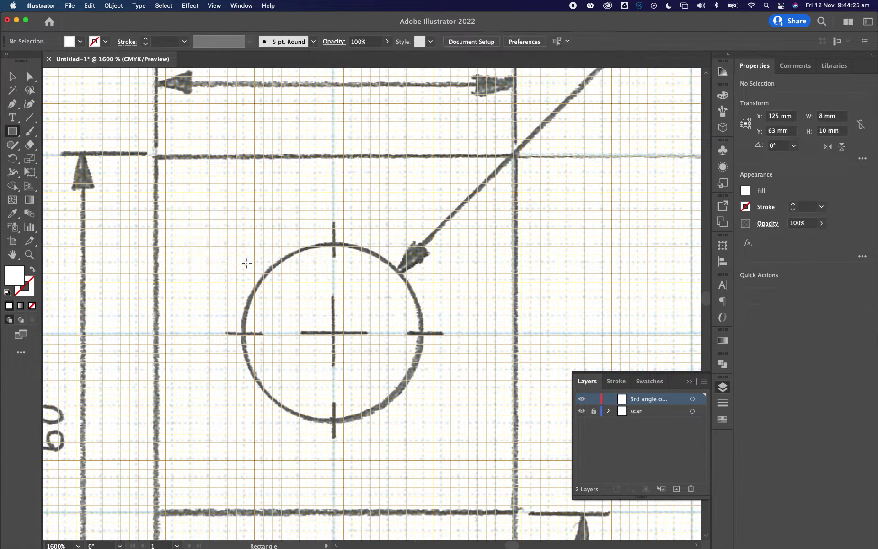
Step: Reset to the default black stroke and set the fill to None
{"action": "scroll", "coordinate": [289, 280], "scroll_direction": "down", "scroll_amount": 3}
{"action": "scroll", "coordinate": [289, 281], "scroll_direction": "right", "scroll_amount": 3}
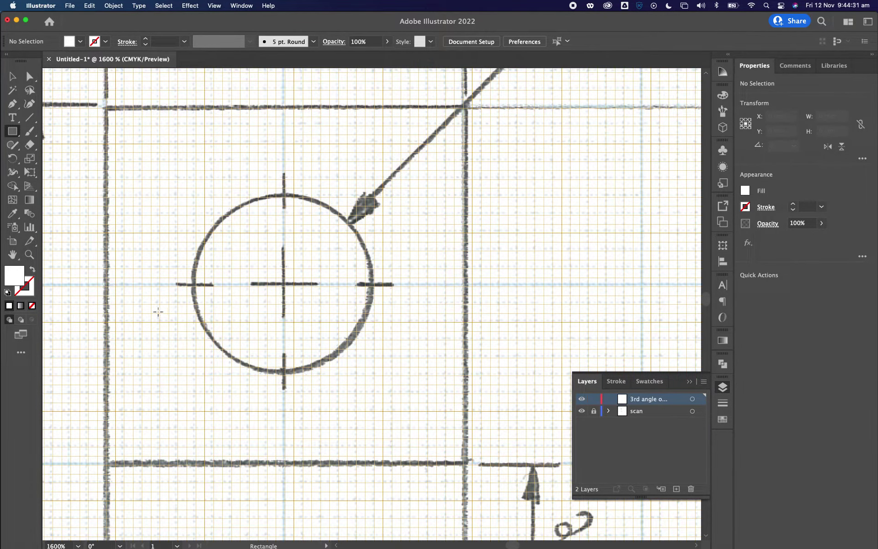
{"action": "left_click", "coordinate": [7, 293]}
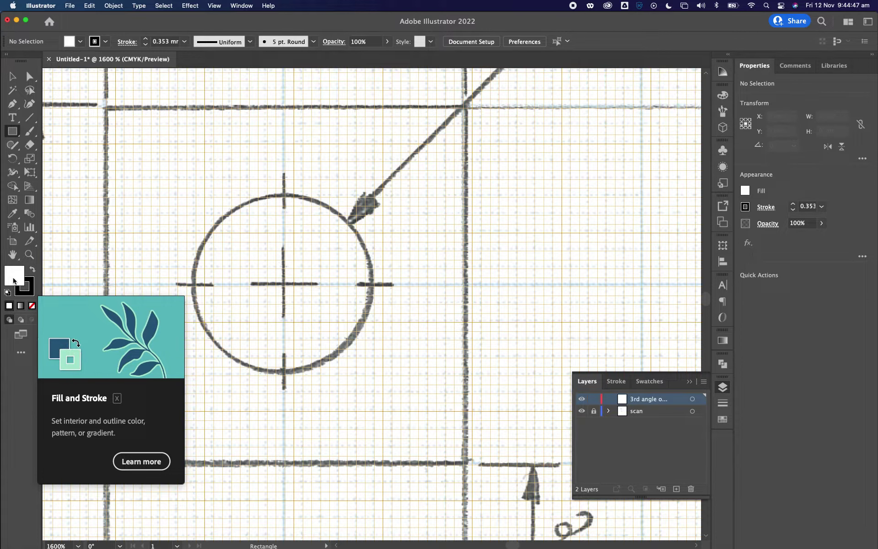
{"action": "left_click", "coordinate": [28, 289]}
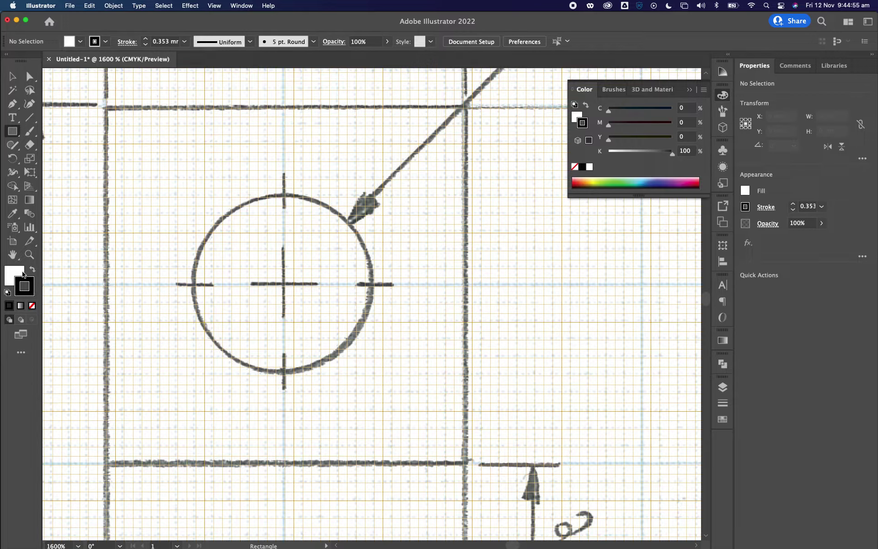
{"action": "left_click", "coordinate": [18, 272]}
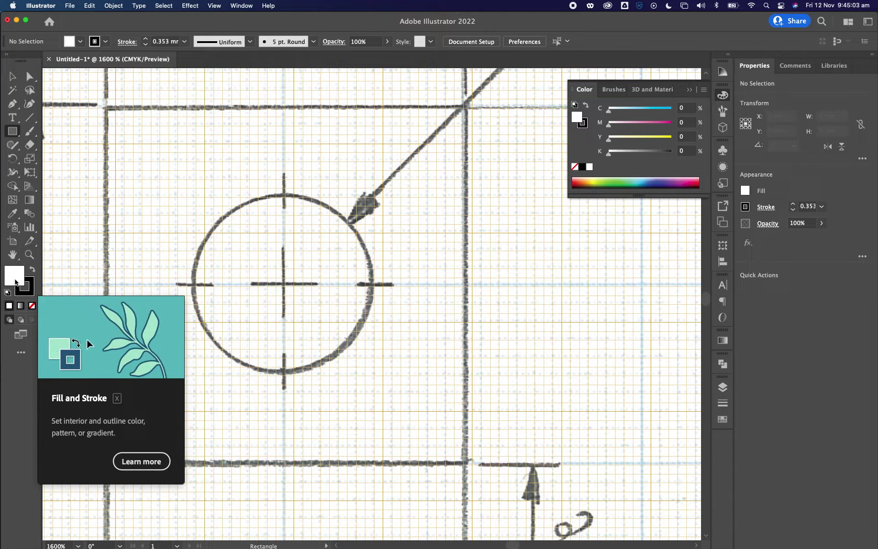
{"action": "left_click", "coordinate": [32, 305]}
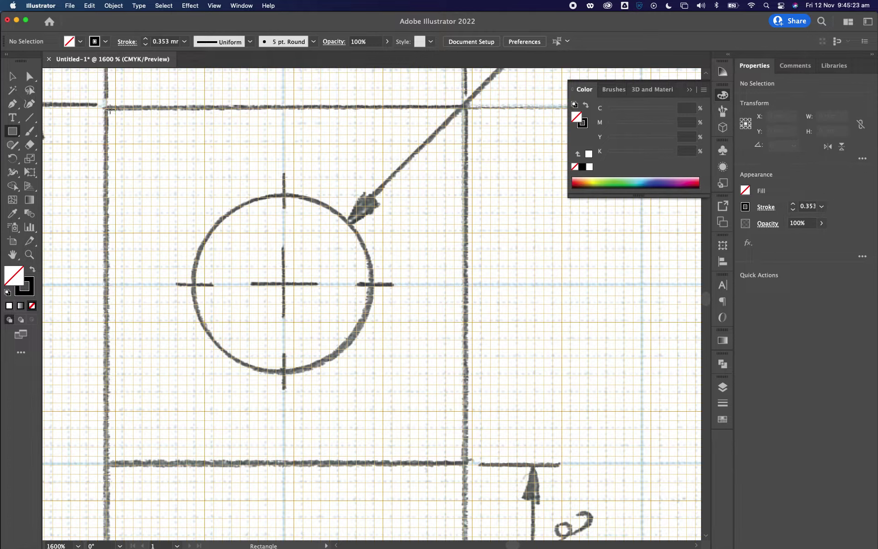
Step: Draw a rectangle over the sketched square and adjust its width toward 40 mm from a top-left reference point
{"action": "mouse_move", "coordinate": [106, 107]}
{"action": "left_mouse_down"}
{"action": "mouse_move", "coordinate": [250, 225]}
{"action": "mouse_move", "coordinate": [391, 405]}
{"action": "mouse_move", "coordinate": [463, 465]}
{"action": "left_mouse_up"}
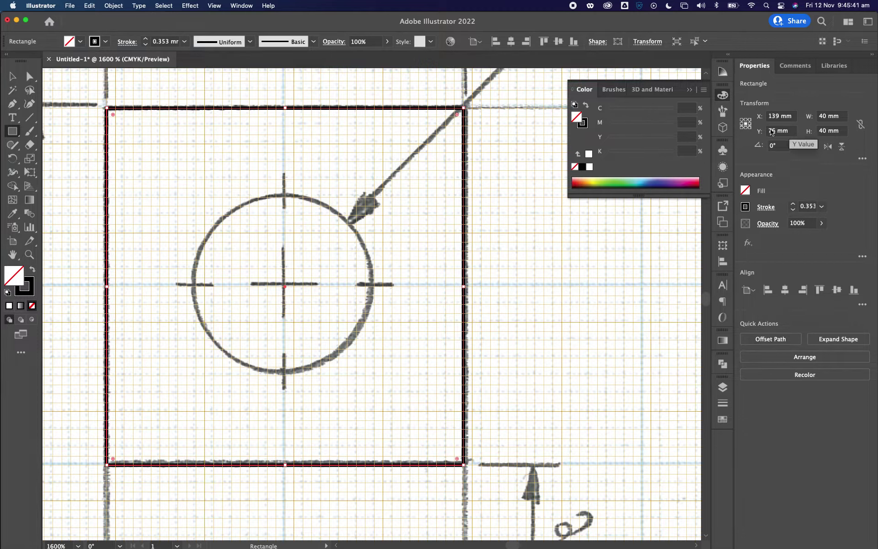
{"action": "left_click", "coordinate": [742, 120]}
{"action": "left_click", "coordinate": [829, 117]}
{"action": "key", "text": "Up"}
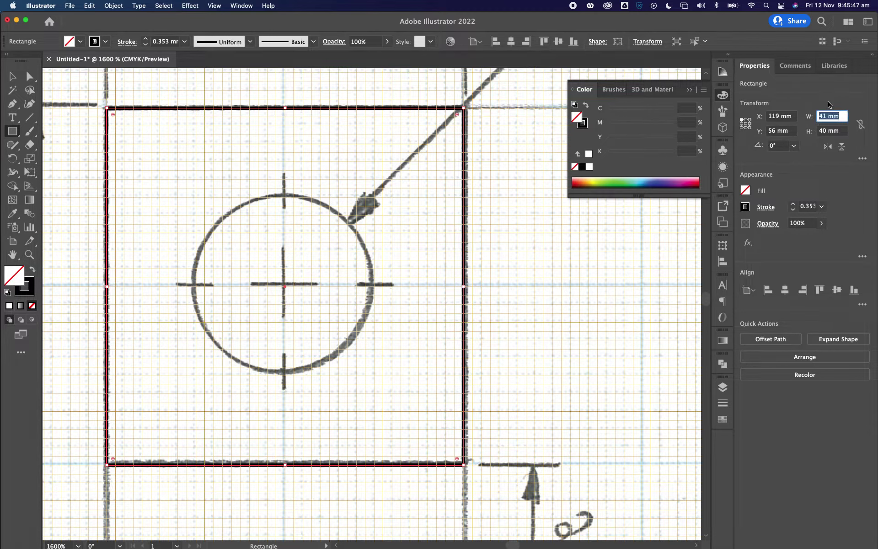
{"action": "key", "text": "Up"}
{"action": "key", "text": "Up"}
{"action": "key", "text": "Up"}
{"action": "key", "text": "Up"}
{"action": "key", "text": "Up"}
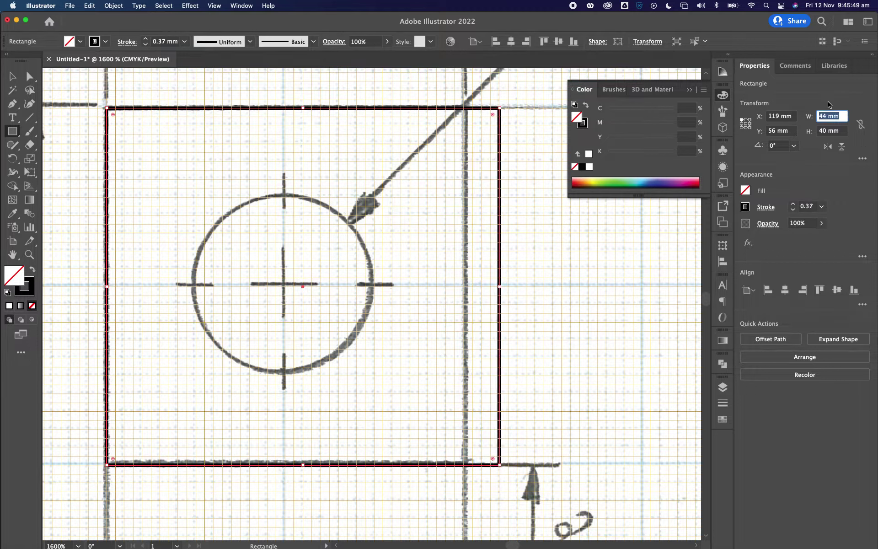
{"action": "key", "text": "Down"}
{"action": "key", "text": "Down"}
{"action": "key", "text": "Down"}
{"action": "key", "text": "Down"}
{"action": "key", "text": "Down"}
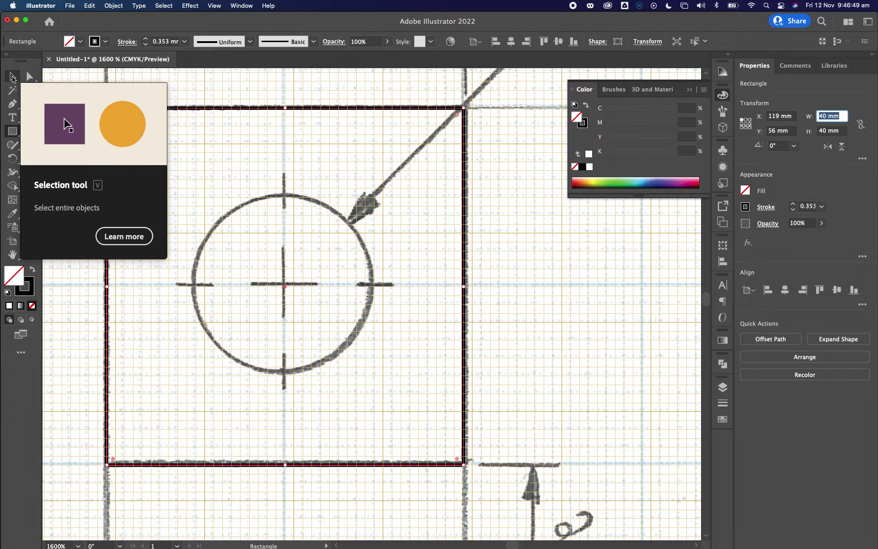
Step: Show rulers with Cmd+R and drag a vertical and a horizontal guide onto the drawing
{"action": "left_click", "coordinate": [13, 77]}
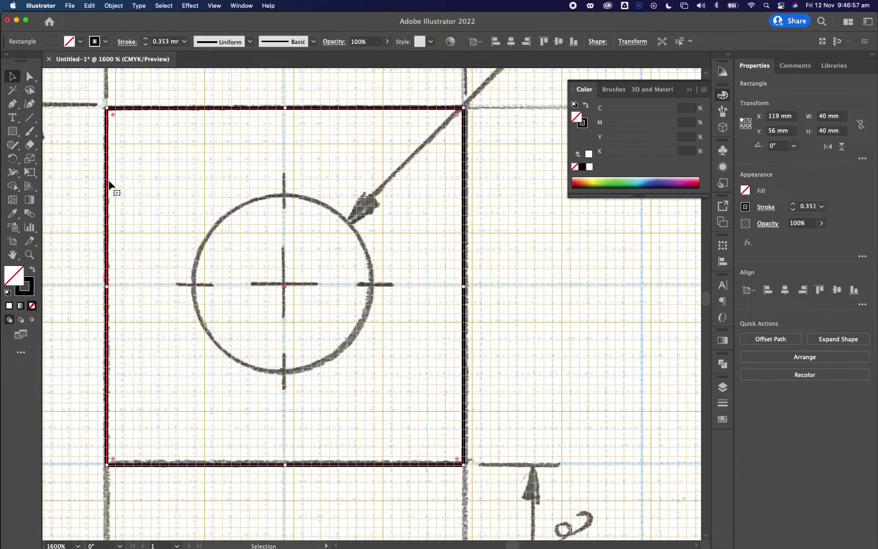
{"action": "key", "text": "super+r"}
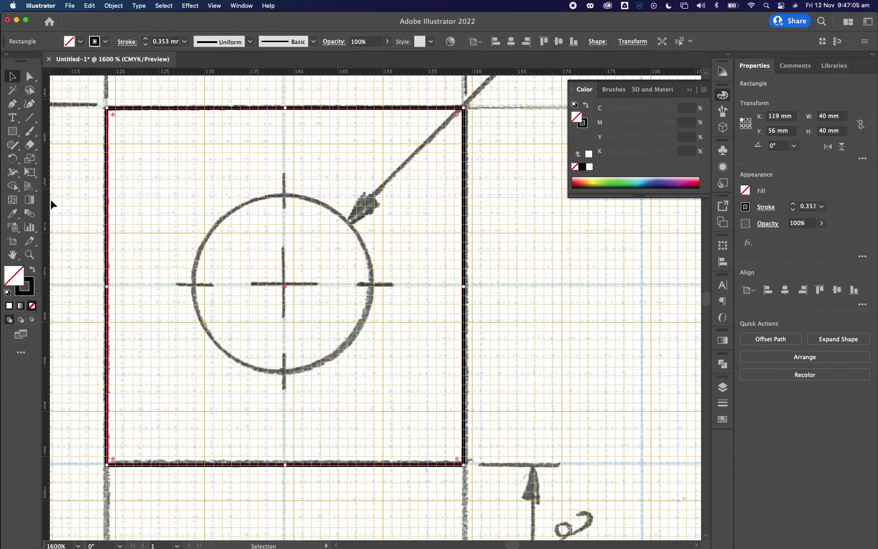
{"action": "left_click_drag", "start_coordinate": [46, 203], "coordinate": [284, 138]}
{"action": "left_click_drag", "start_coordinate": [356, 72], "coordinate": [407, 284]}
Step: Switch to the Ellipse tool, undoing an accidental rectangle move and deselecting the rectangle
{"action": "left_click", "coordinate": [12, 132]}
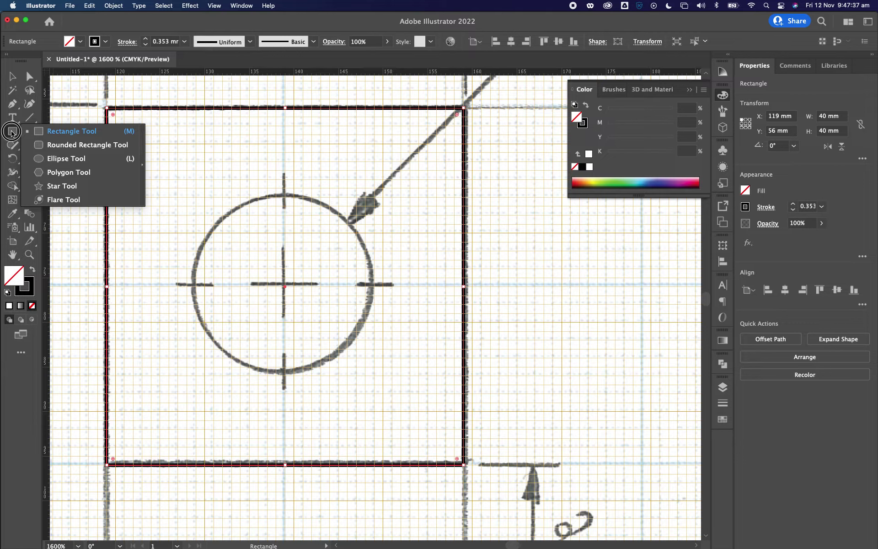
{"action": "left_click", "coordinate": [42, 159]}
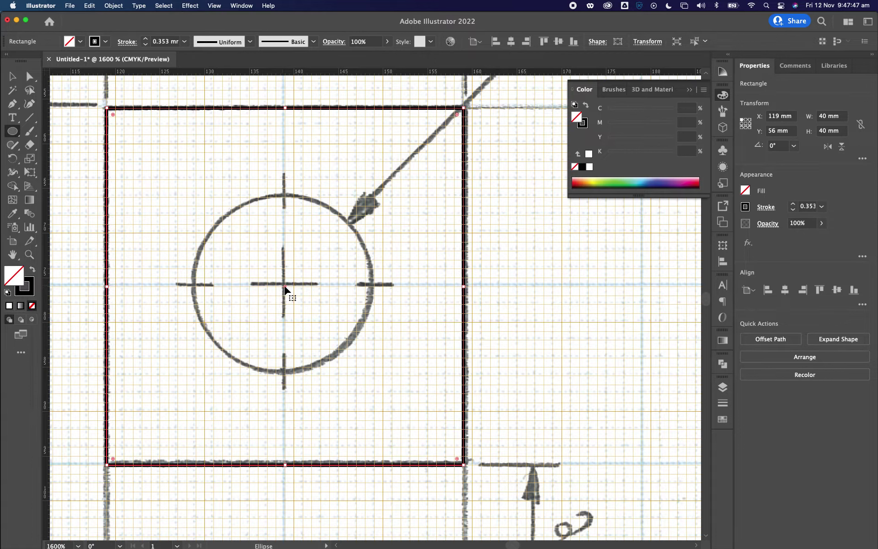
{"action": "left_click_drag", "start_coordinate": [284, 287], "coordinate": [294, 296]}
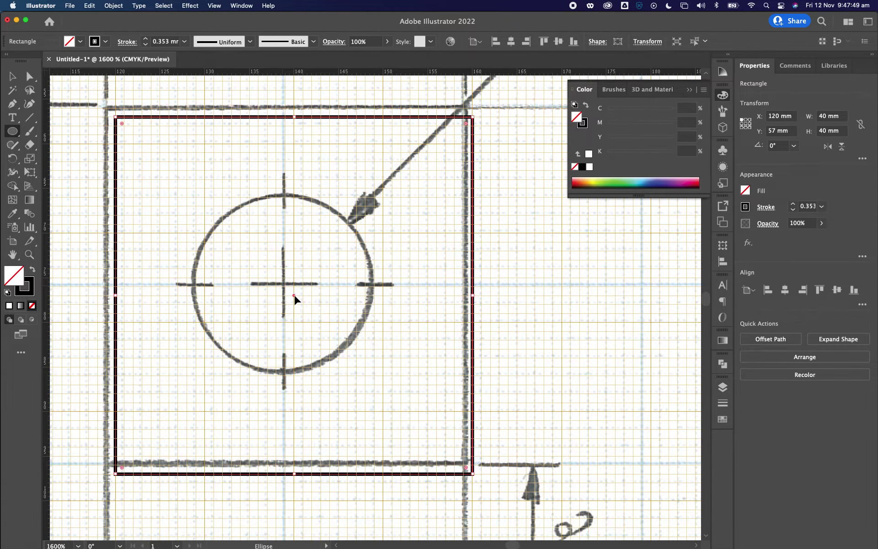
{"action": "key", "text": "super+z"}
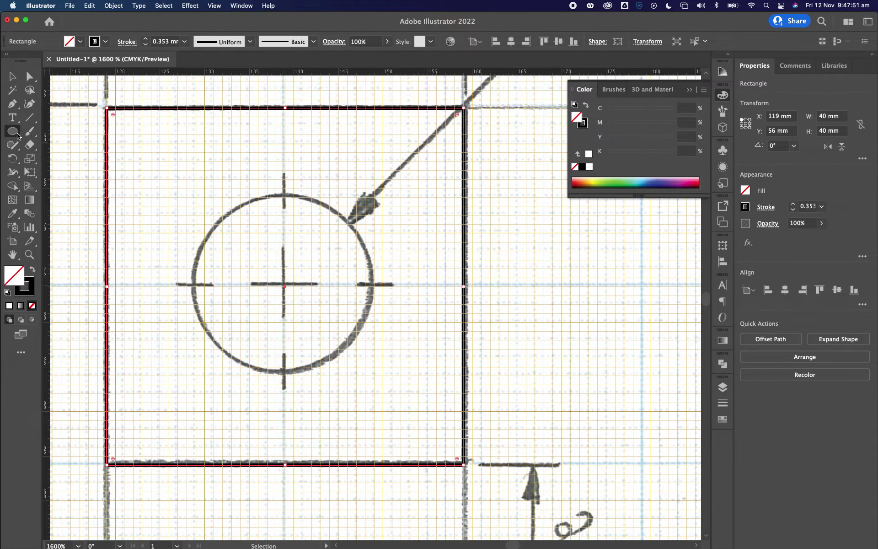
{"action": "left_click", "coordinate": [16, 134]}
{"action": "left_click", "coordinate": [12, 76]}
{"action": "left_click", "coordinate": [100, 138]}
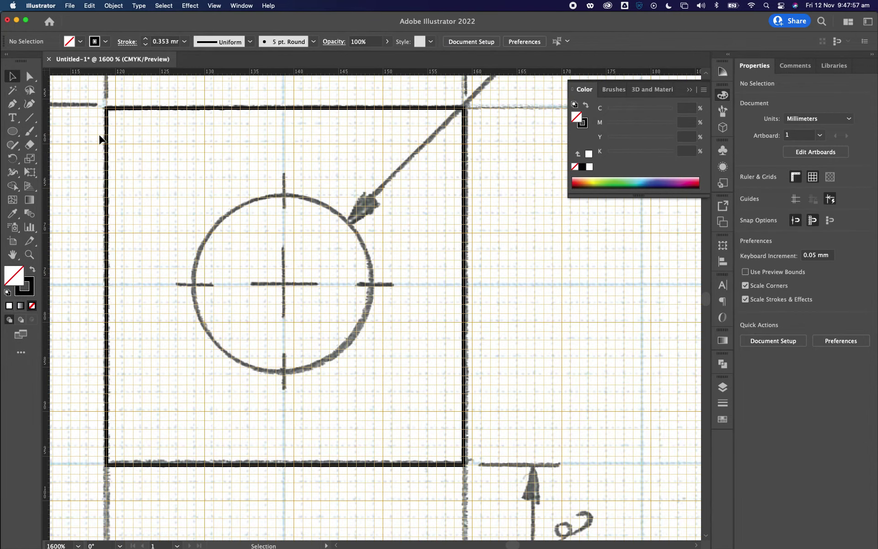
{"action": "left_click", "coordinate": [13, 132]}
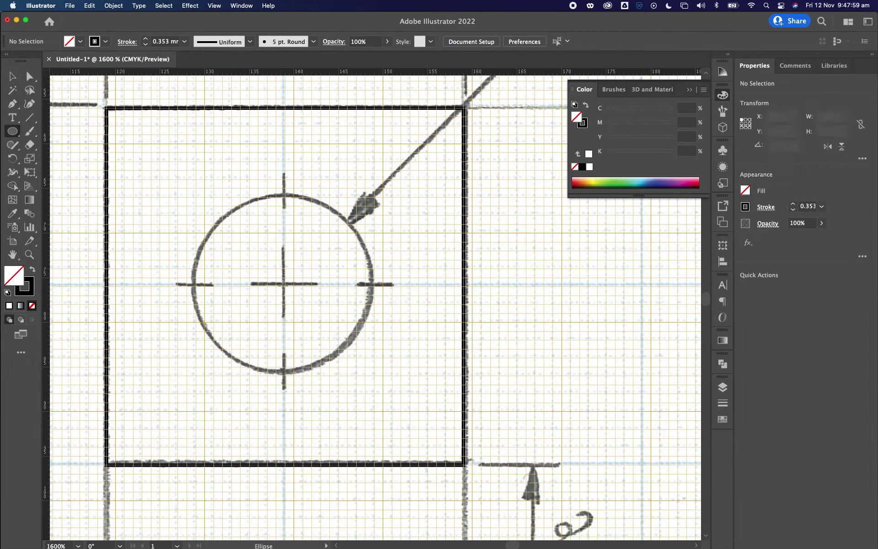
Step: Draw a 20 mm circle from the sketched hole's centre and set the reference point to centre
{"action": "left_click_drag", "start_coordinate": [284, 286], "coordinate": [338, 340]}
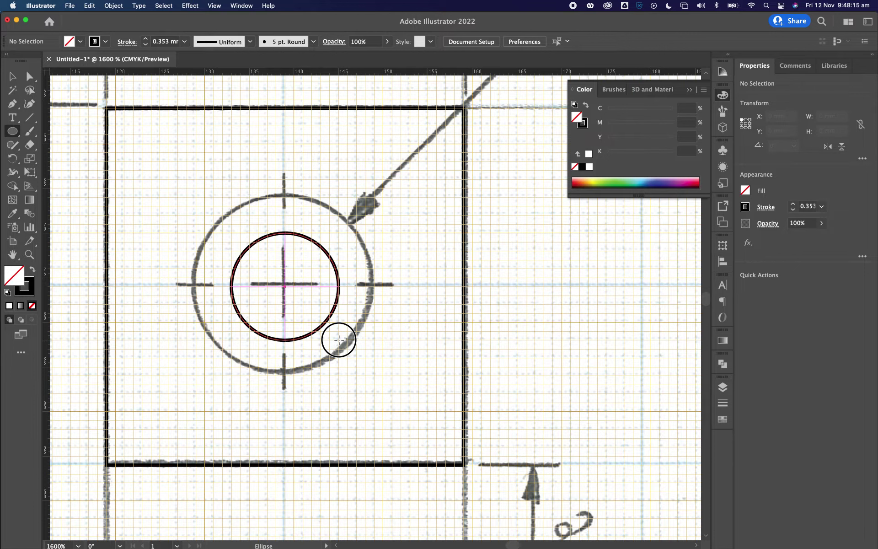
{"action": "left_click_drag", "start_coordinate": [339, 340], "coordinate": [373, 366]}
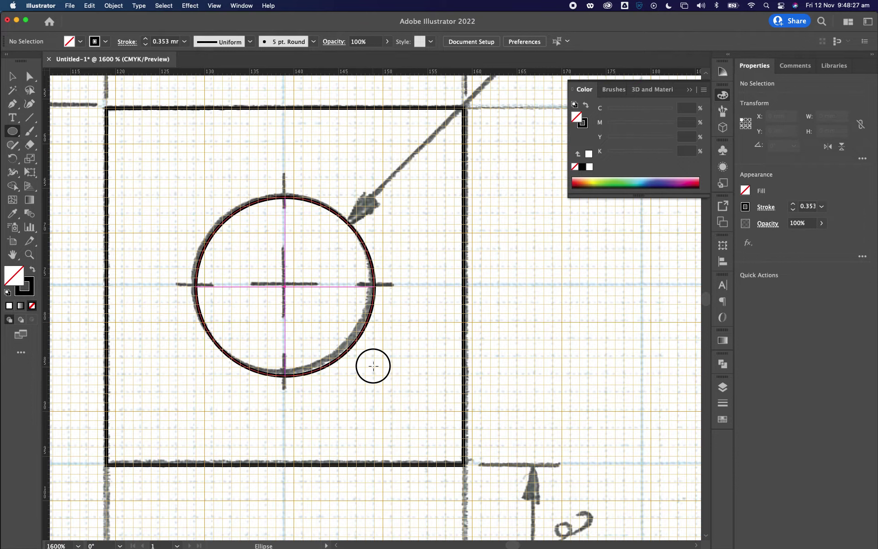
{"action": "left_click_drag", "start_coordinate": [373, 366], "coordinate": [373, 366]}
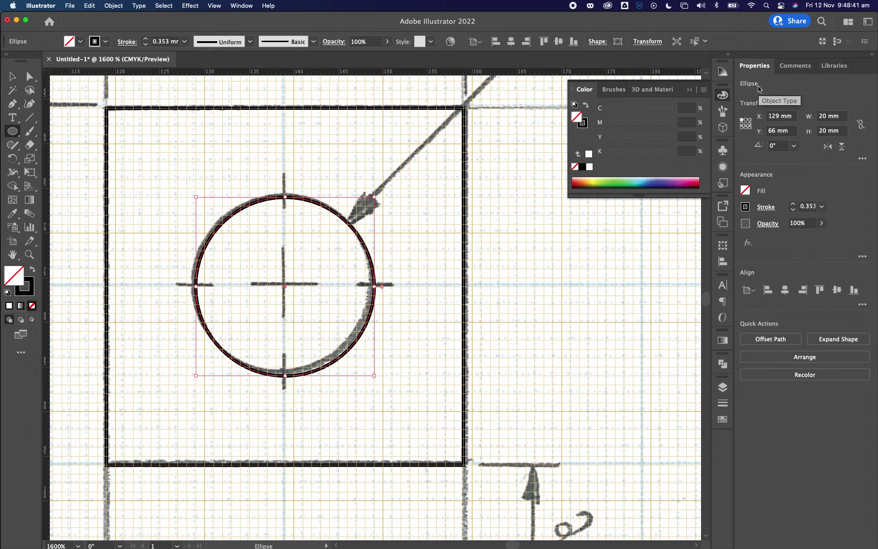
{"action": "left_click", "coordinate": [746, 123]}
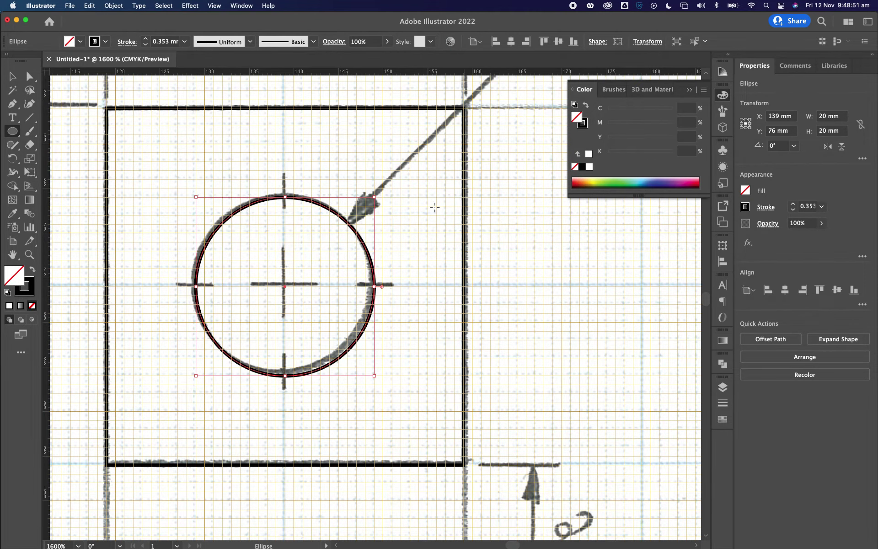
Step: Deselect the circle, zoom out, and zoom back in on the sketch's lower box
{"action": "left_click", "coordinate": [13, 78]}
{"action": "left_click", "coordinate": [220, 179]}
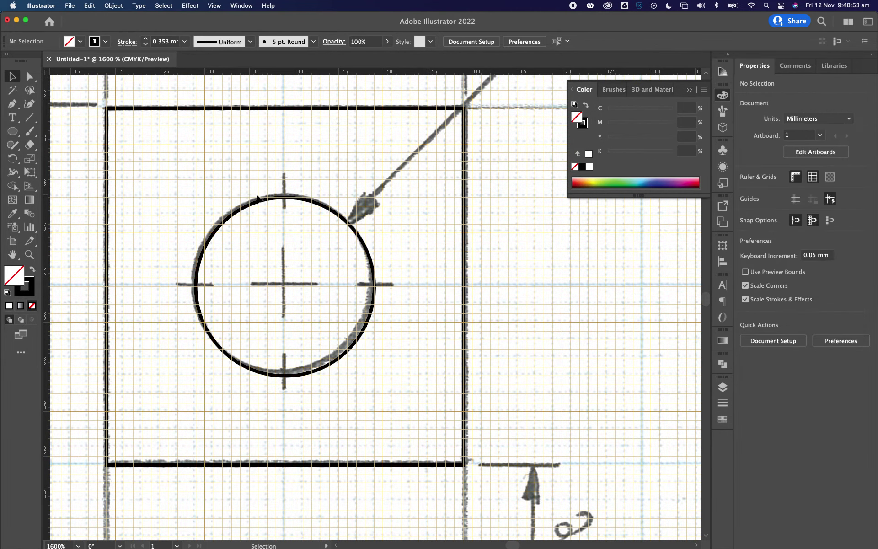
{"action": "scroll", "coordinate": [313, 220], "scroll_direction": "down", "scroll_amount": 5}
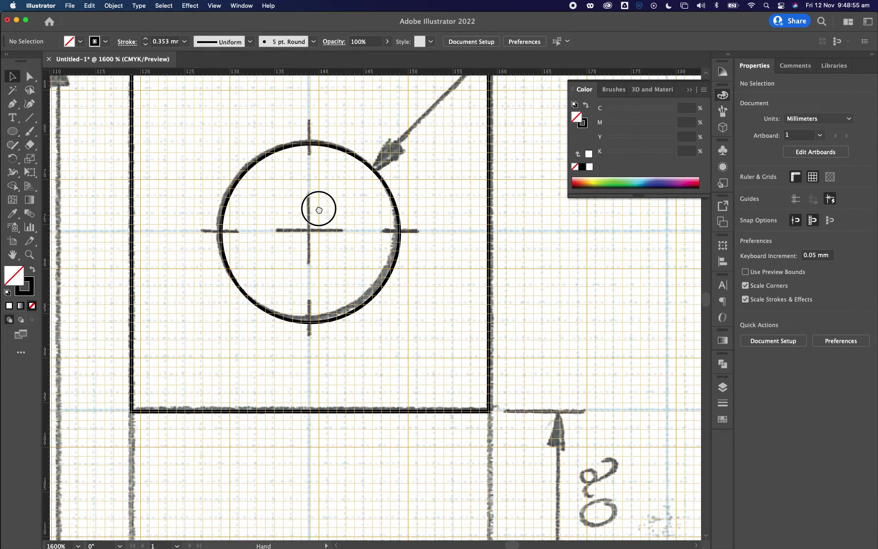
{"action": "key", "text": "z"}
{"action": "left_click", "coordinate": [318, 228], "text": "alt"}
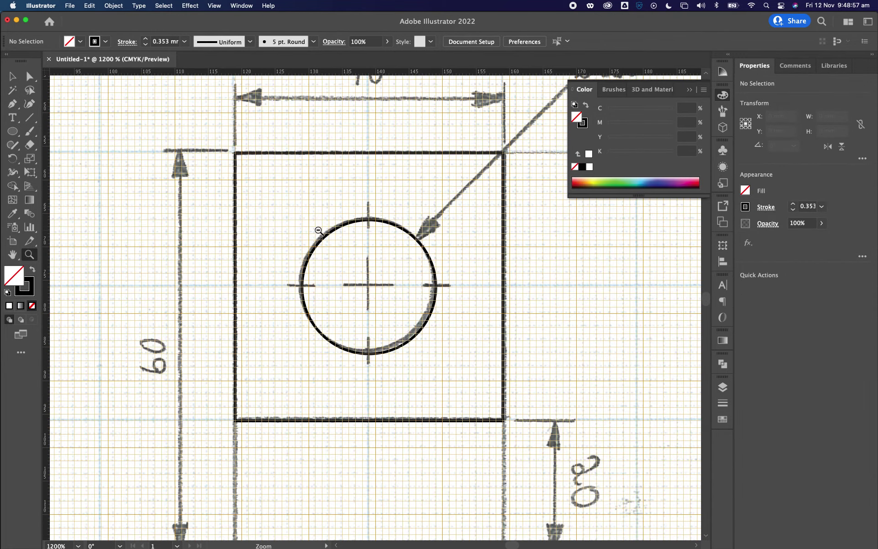
{"action": "left_click", "coordinate": [328, 251], "text": "alt"}
{"action": "left_click_drag", "start_coordinate": [409, 325], "coordinate": [330, 197]}
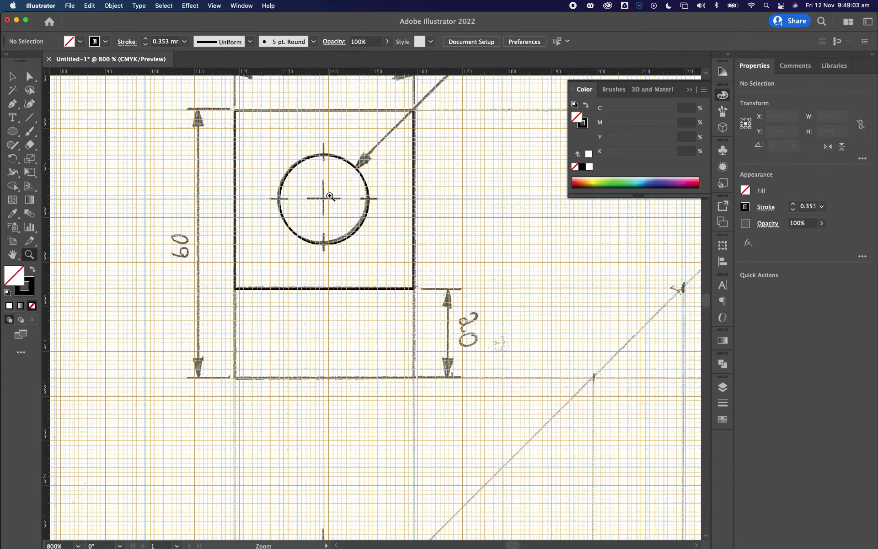
{"action": "left_click", "coordinate": [398, 320]}
{"action": "left_click", "coordinate": [326, 320]}
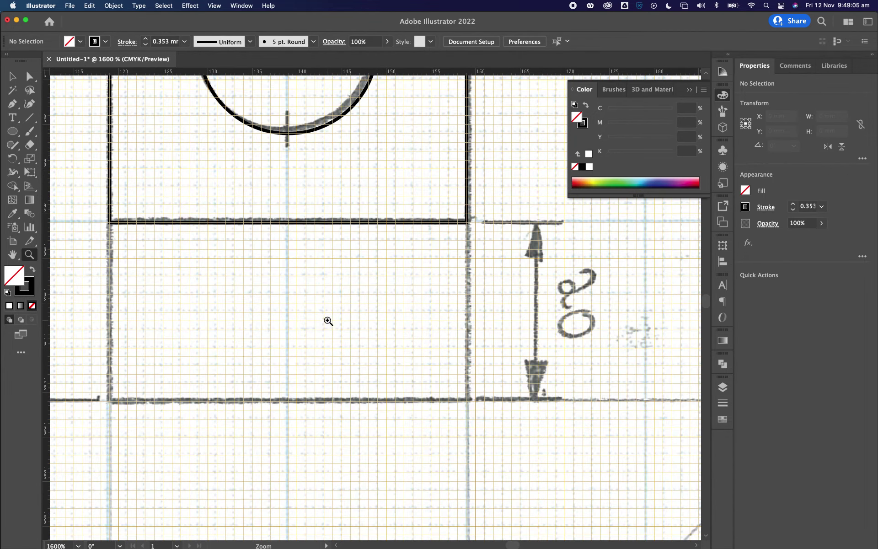
Step: Draw a 40 × 20 mm rectangle over the lower box with the Rectangle tool
{"action": "left_click", "coordinate": [15, 132]}
{"action": "left_click_drag", "start_coordinate": [15, 133], "coordinate": [39, 130]}
{"action": "left_click_drag", "start_coordinate": [110, 223], "coordinate": [466, 401]}
Step: Zoom out to 800% and open the Stroke panel showing the 0.353 mm weight
{"action": "key", "text": "z"}
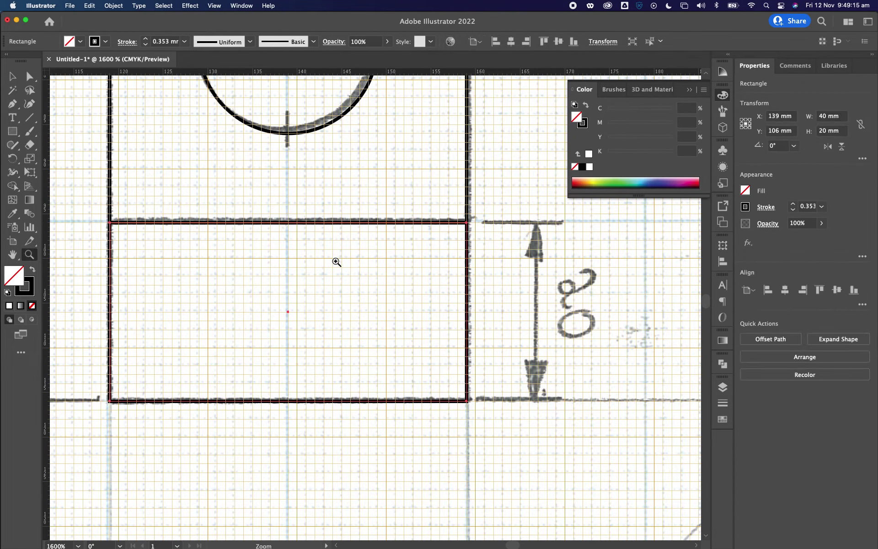
{"action": "key", "text": "super+minus"}
{"action": "key", "text": "super+minus"}
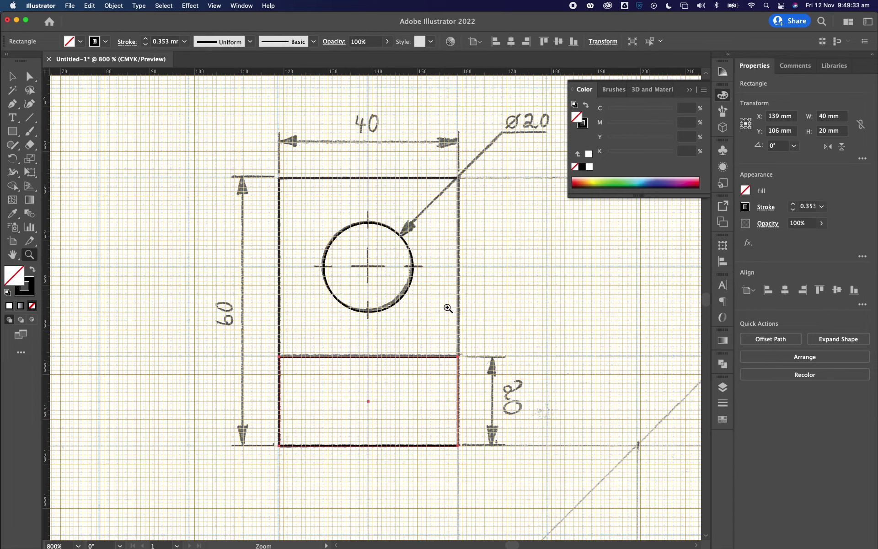
{"action": "left_click", "coordinate": [723, 404]}
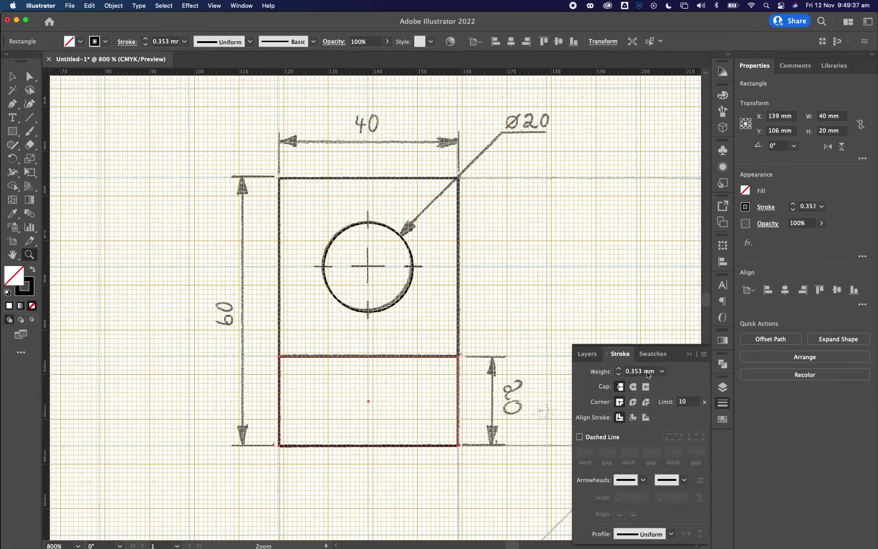